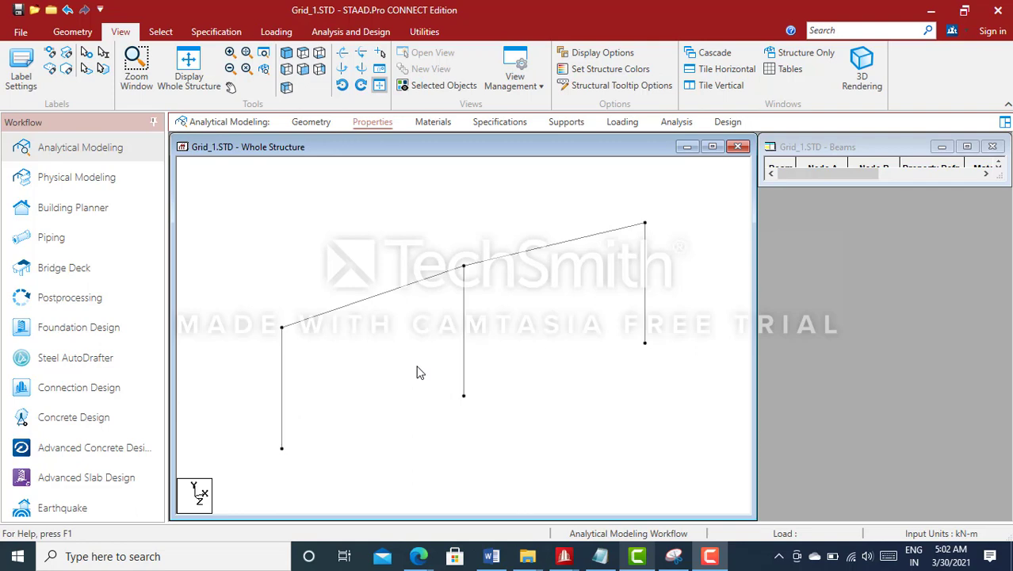
Open the section properties of the whole structure and highlight the members assigned to Taper references 3 and 4.
click(371, 122)
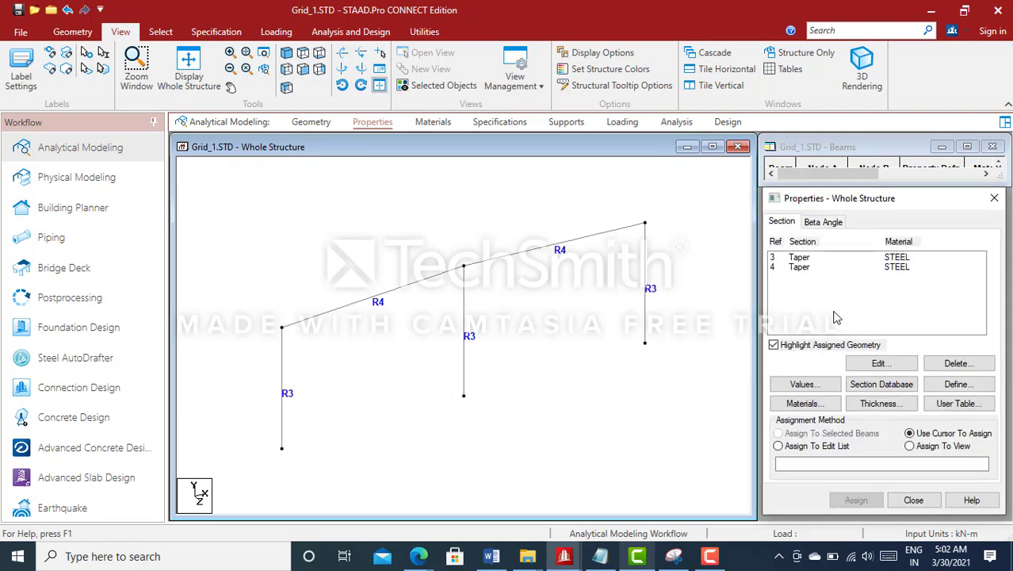
click(800, 258)
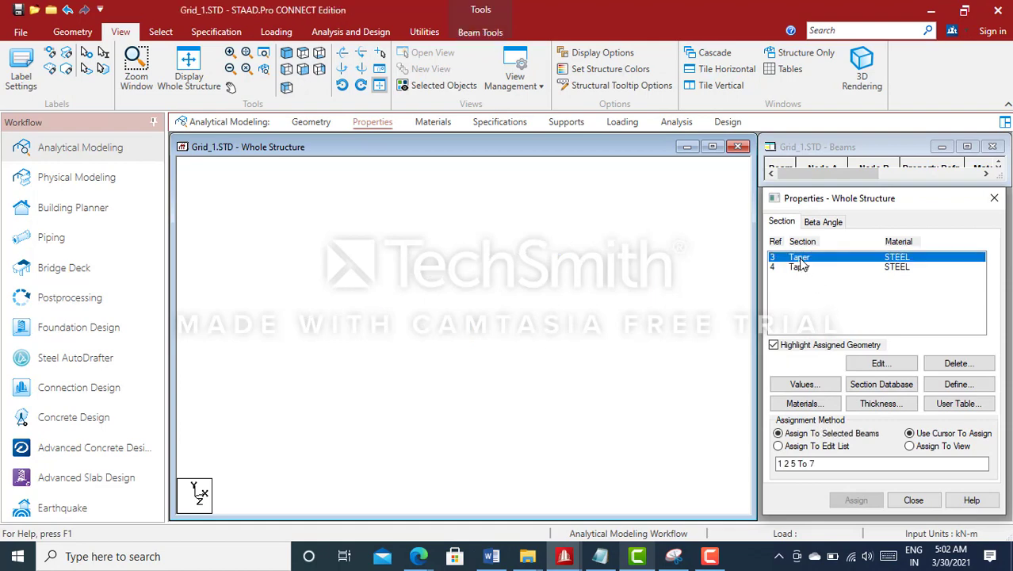
click(566, 357)
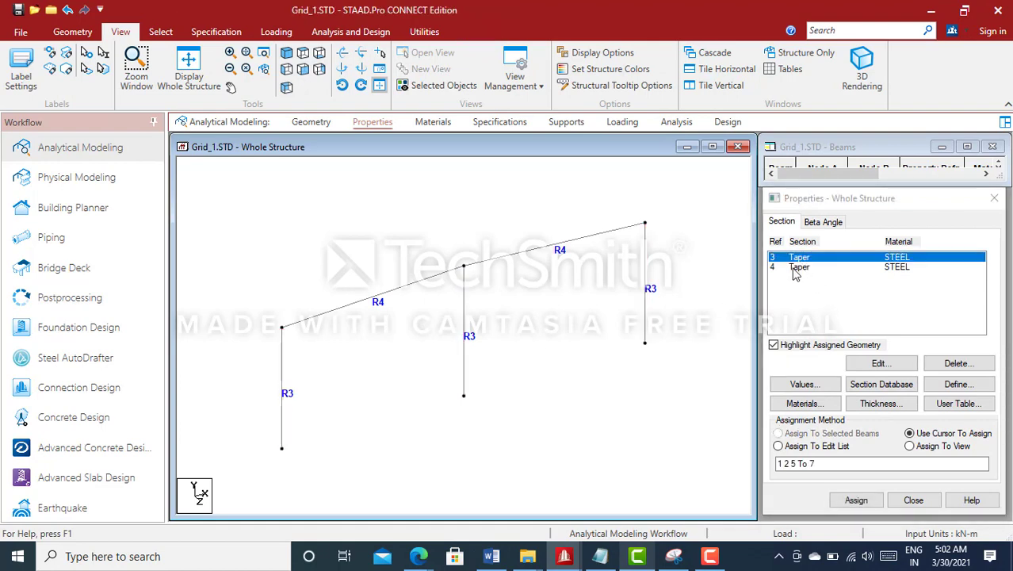
click(793, 268)
click(602, 306)
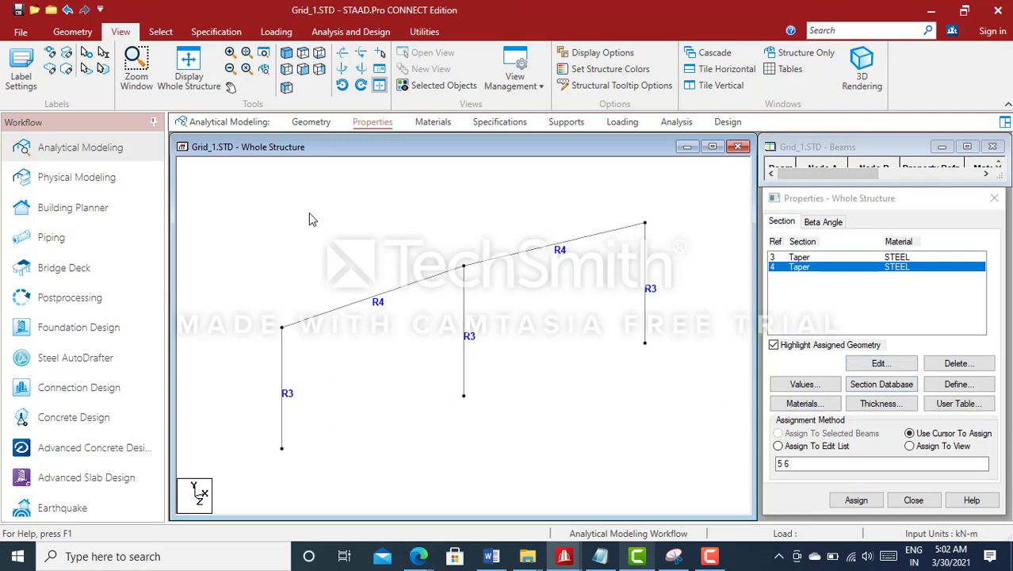
Look through every shape category of the Indian rolled steel table, from S Shape to Pipe, and close the table.
click(226, 35)
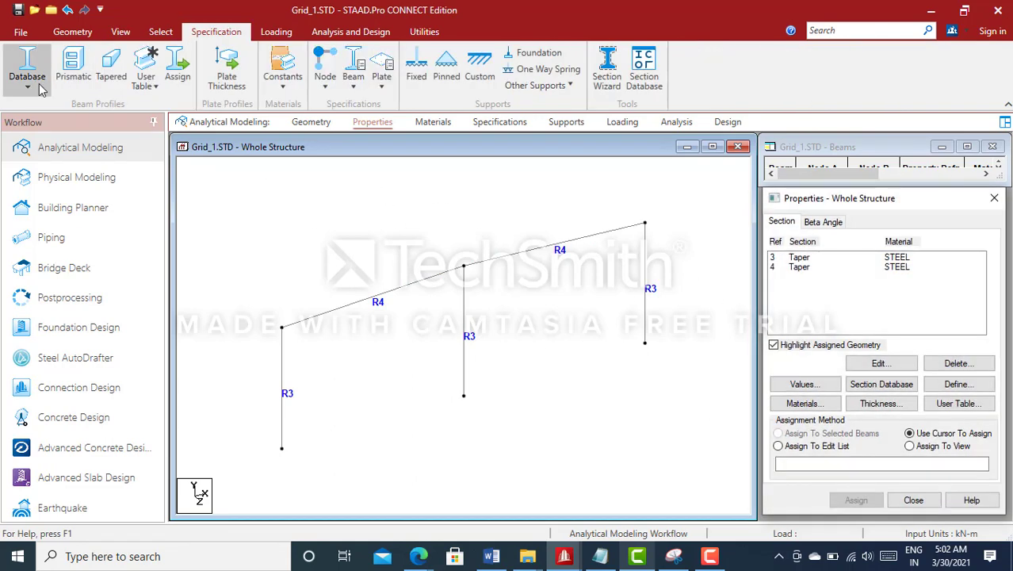
click(34, 93)
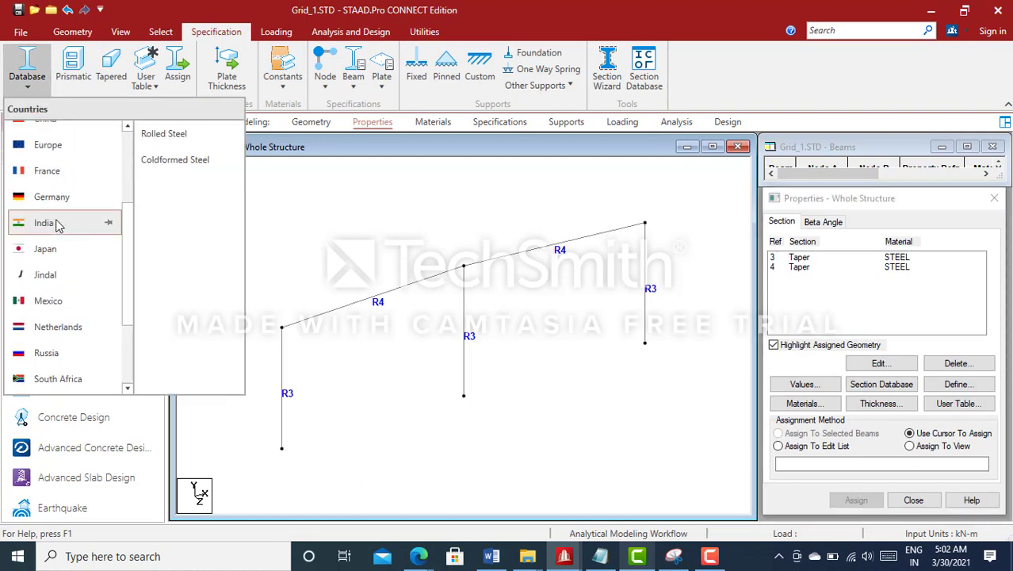
click(187, 136)
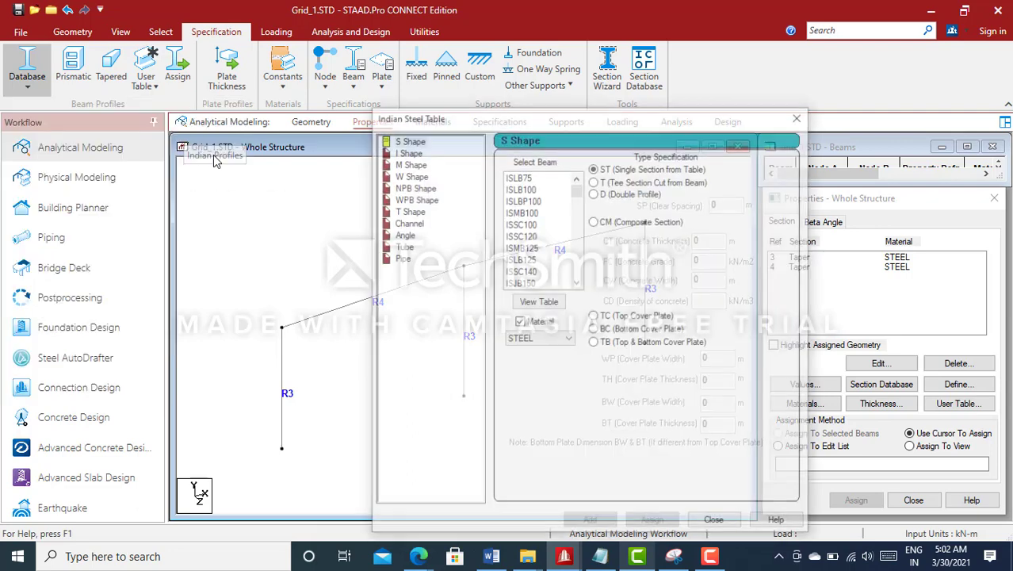
click(405, 142)
click(405, 152)
click(408, 163)
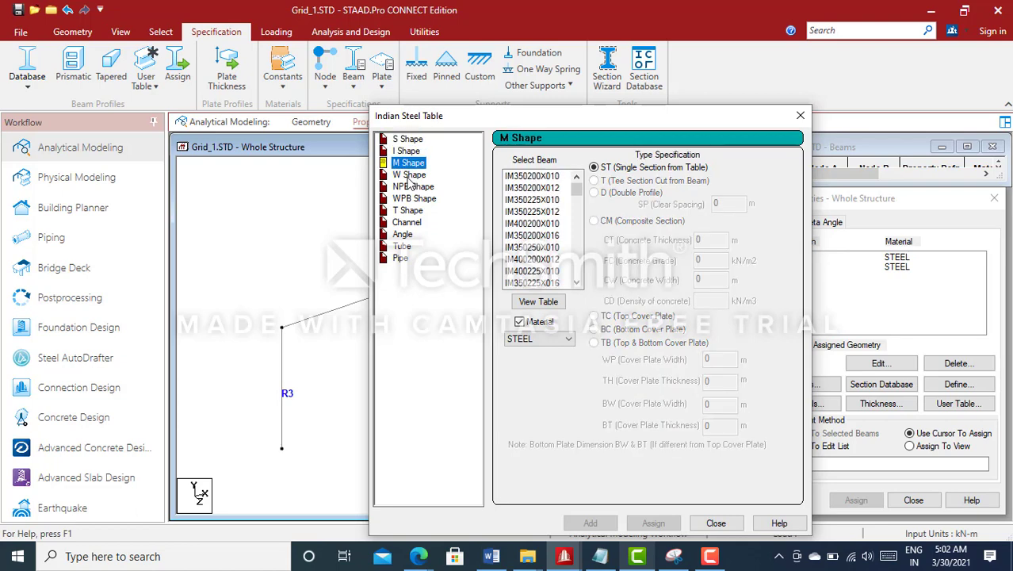
click(408, 174)
click(411, 188)
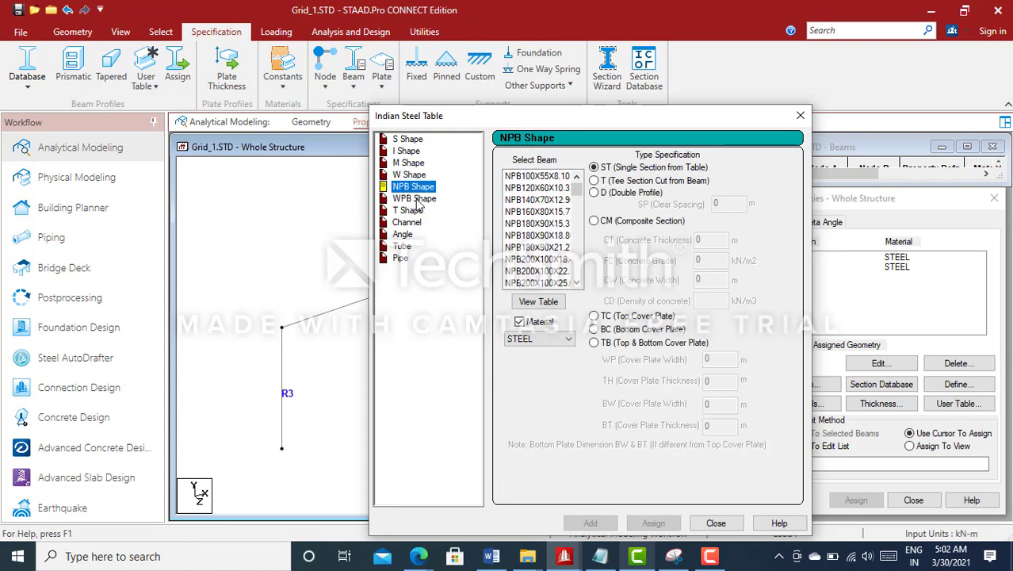
click(416, 199)
click(411, 211)
click(408, 223)
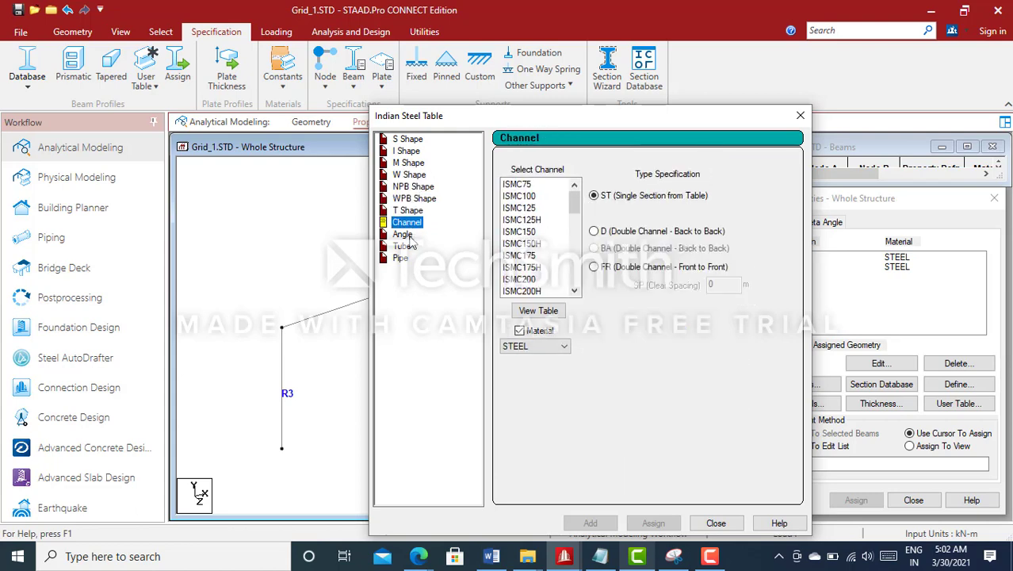
click(402, 235)
click(402, 246)
click(400, 258)
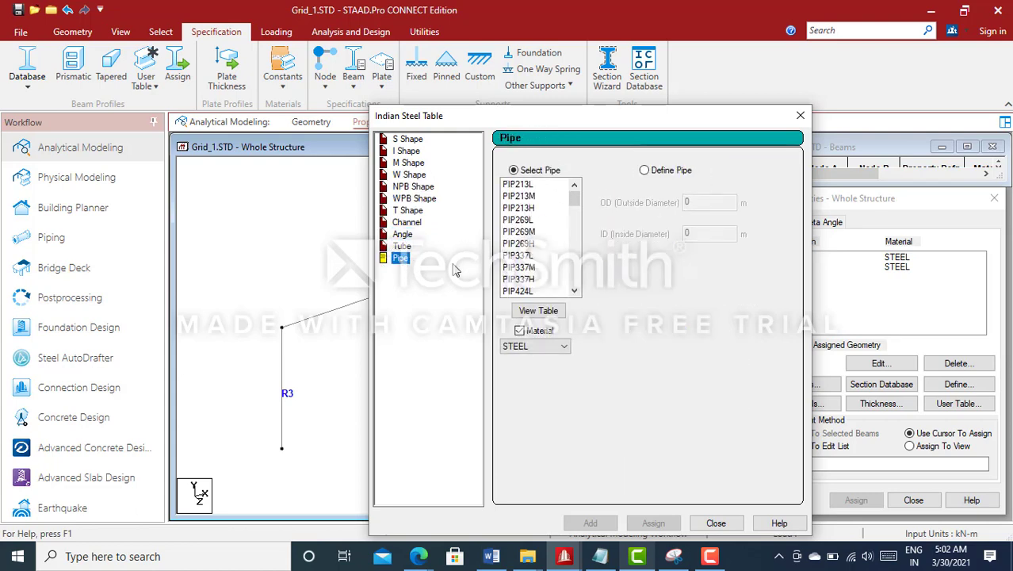
click(716, 522)
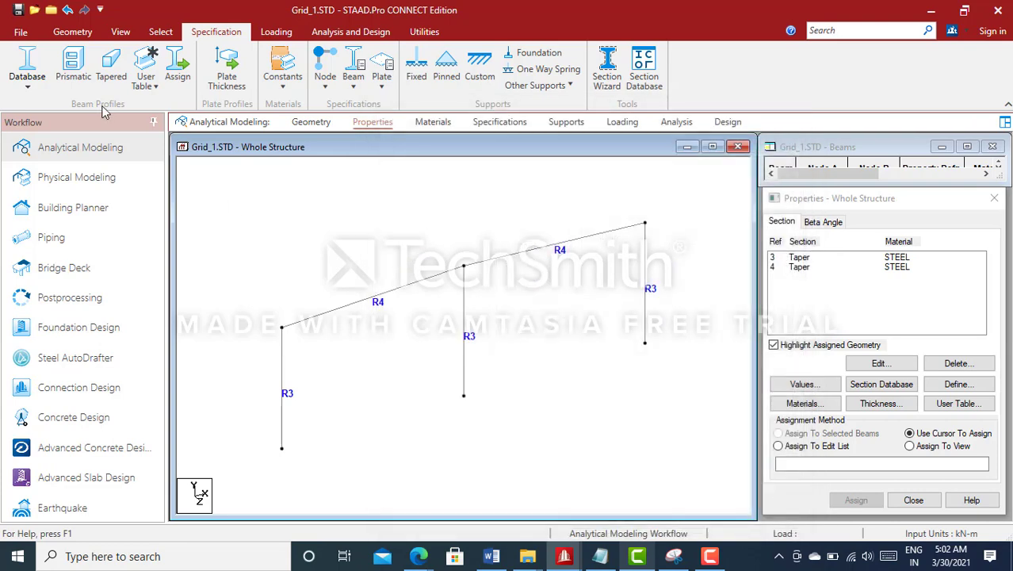
View the Indian cold-formed steel table and close it without adding a profile.
click(27, 65)
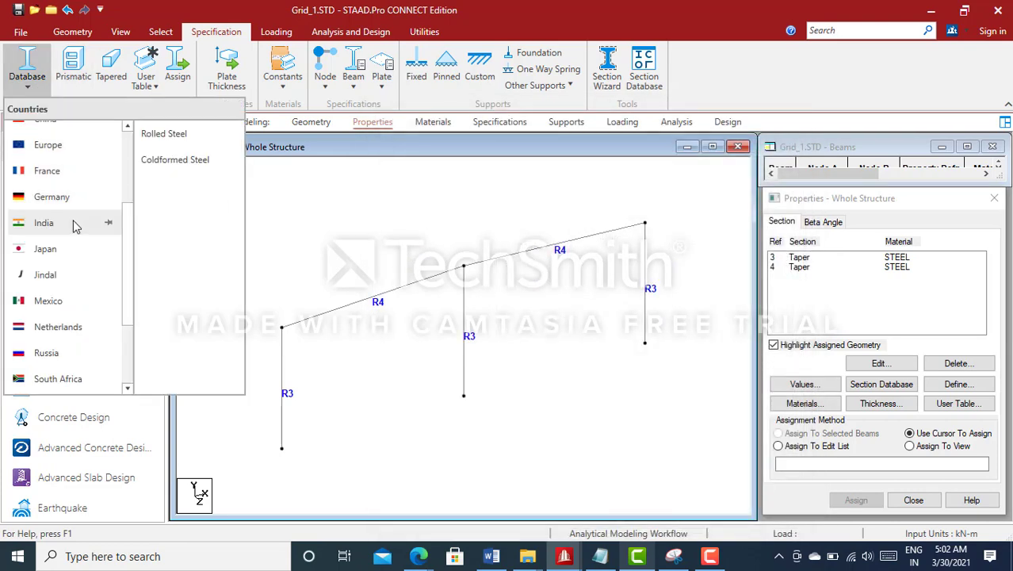
click(190, 160)
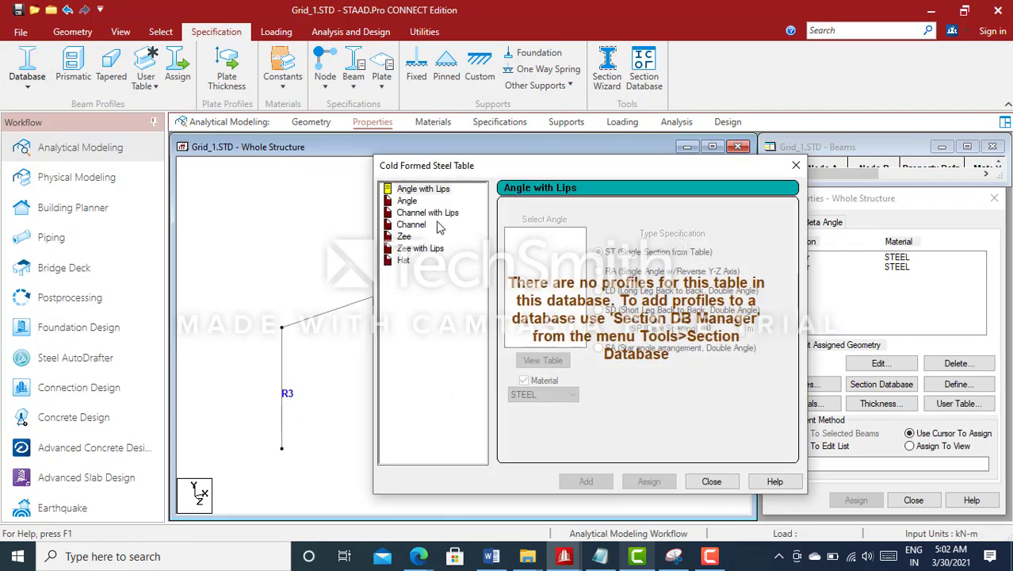
click(712, 481)
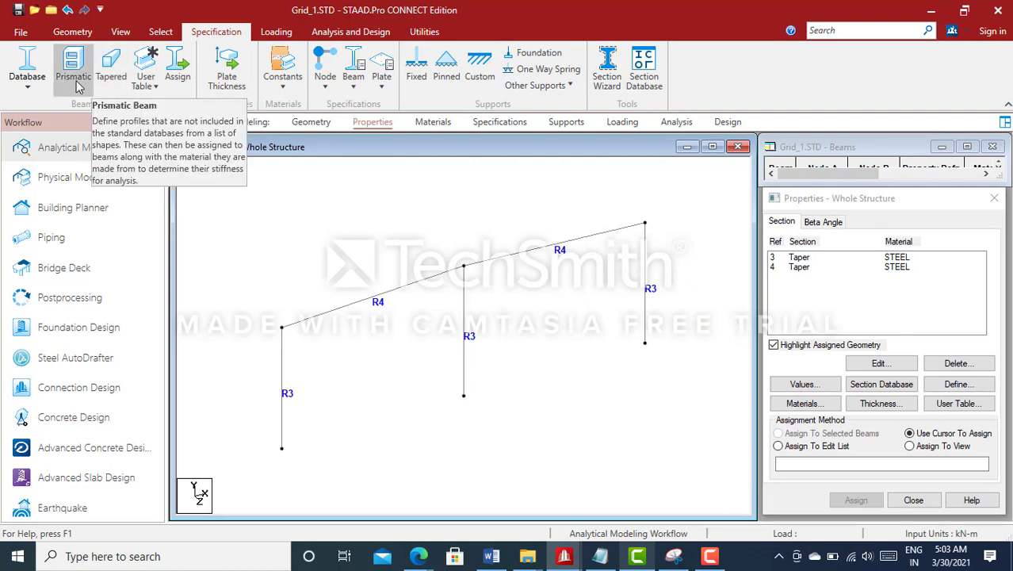
View the dimension parameters F1 to F7 for a Tapered I section and close the definition without adding it.
click(110, 70)
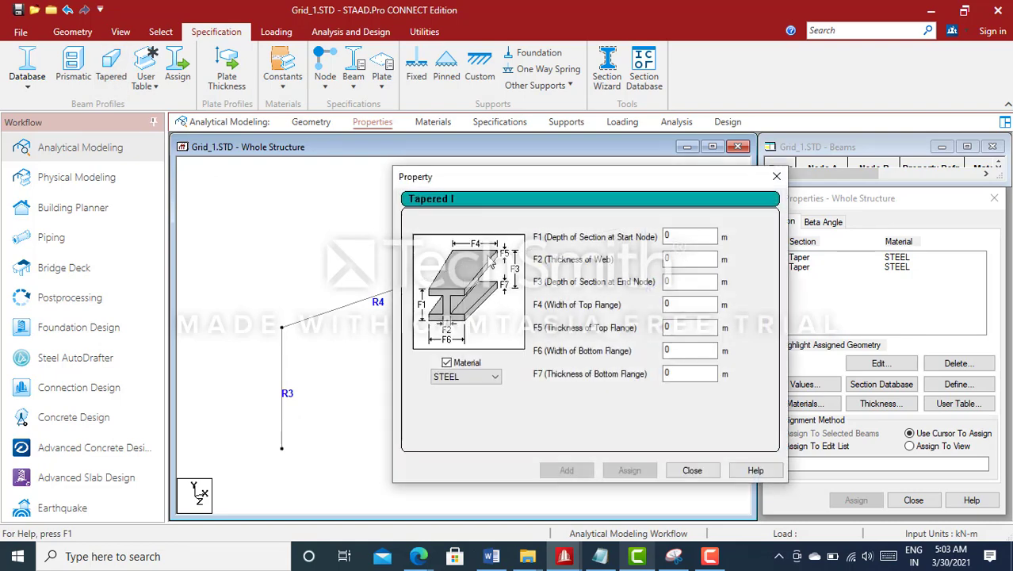
click(692, 237)
click(692, 470)
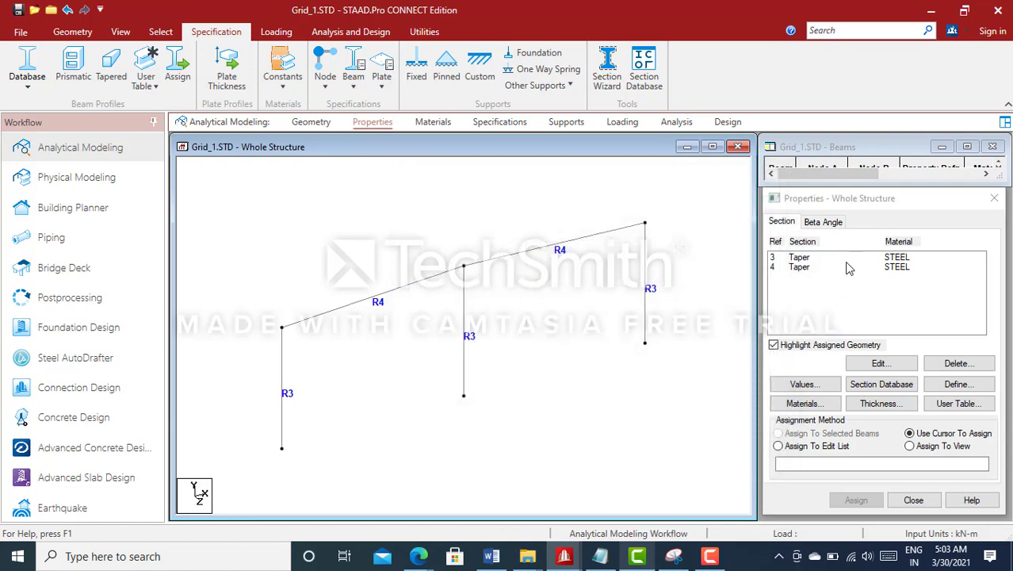
Open the Section Profile Tables, collapse the American steel sections and expand the Indian ones.
click(878, 389)
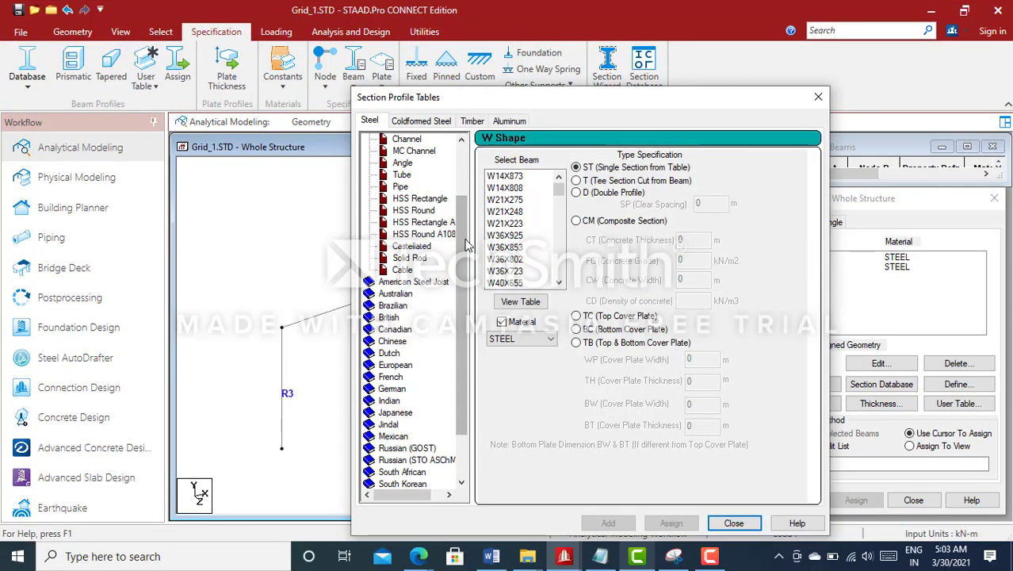
drag(463, 239, 463, 151)
double_click(399, 141)
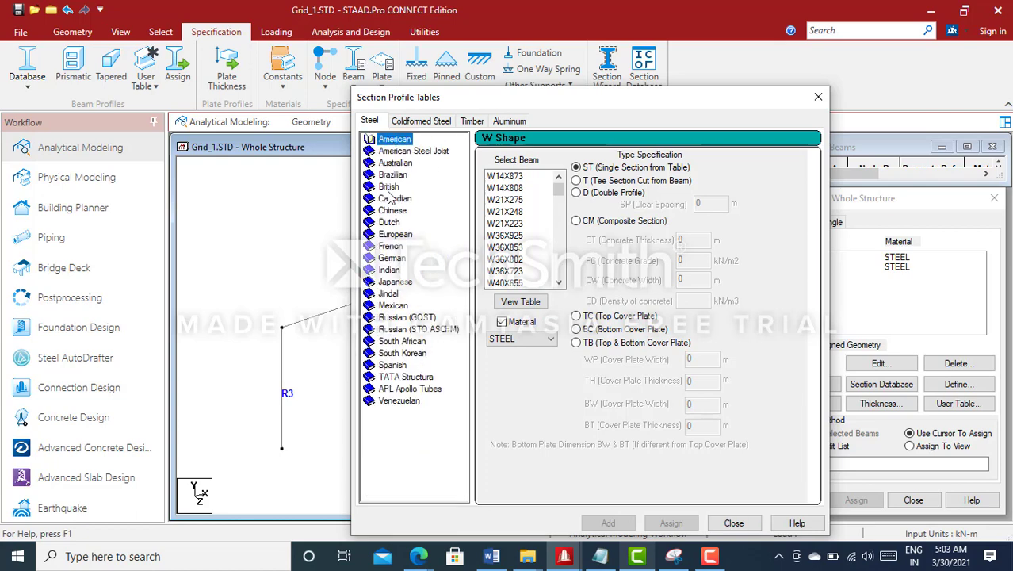
double_click(388, 271)
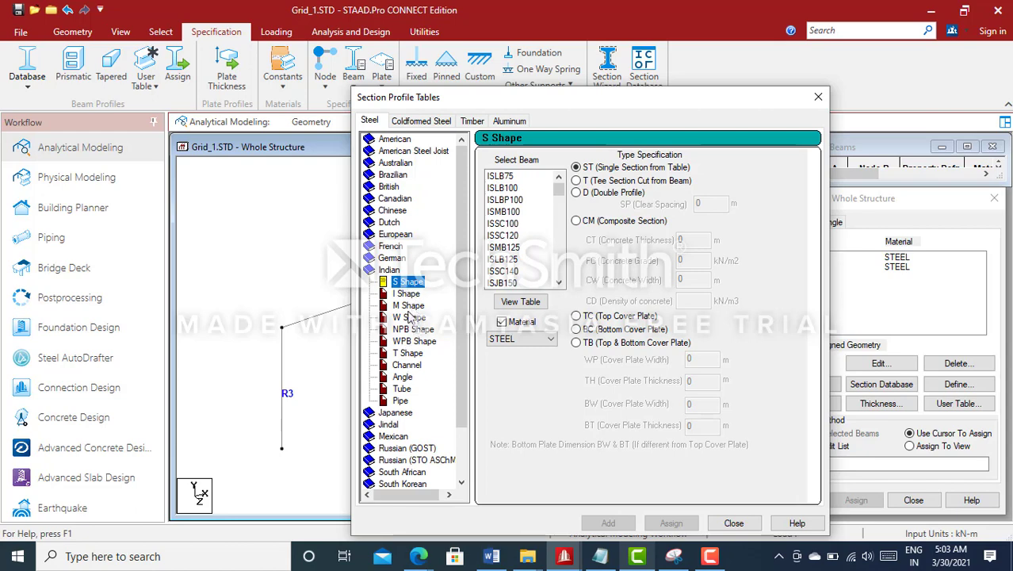
Examine the Indian I, S, M, Channel, Angle, Tube and Pipe section lists.
click(406, 294)
click(406, 283)
click(406, 365)
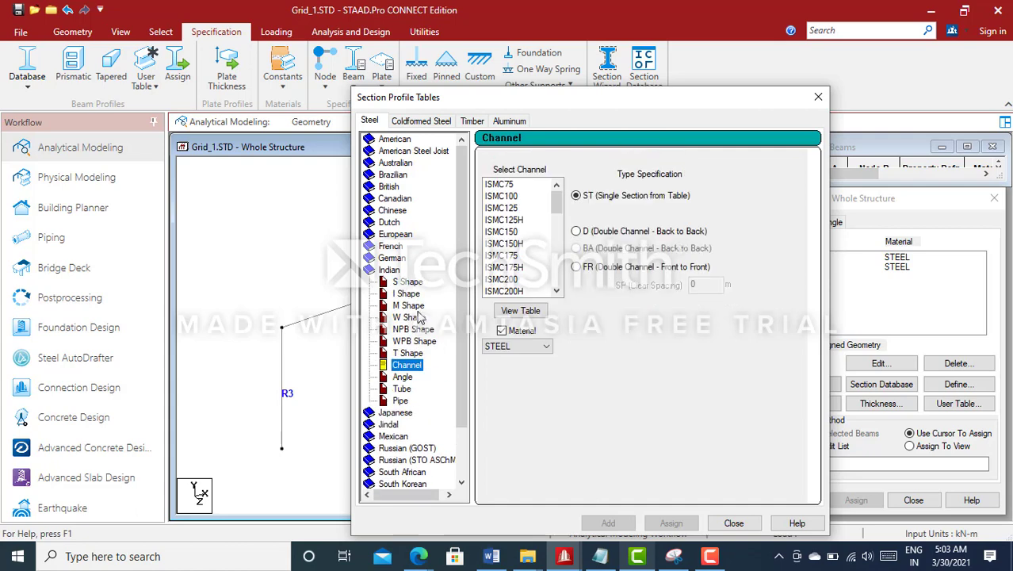
click(411, 306)
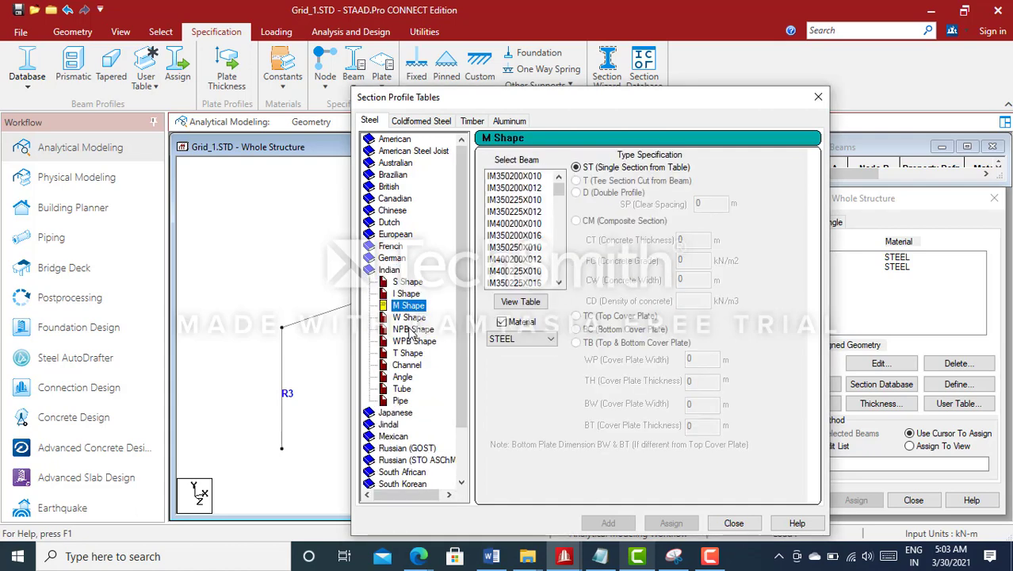
click(407, 365)
click(403, 378)
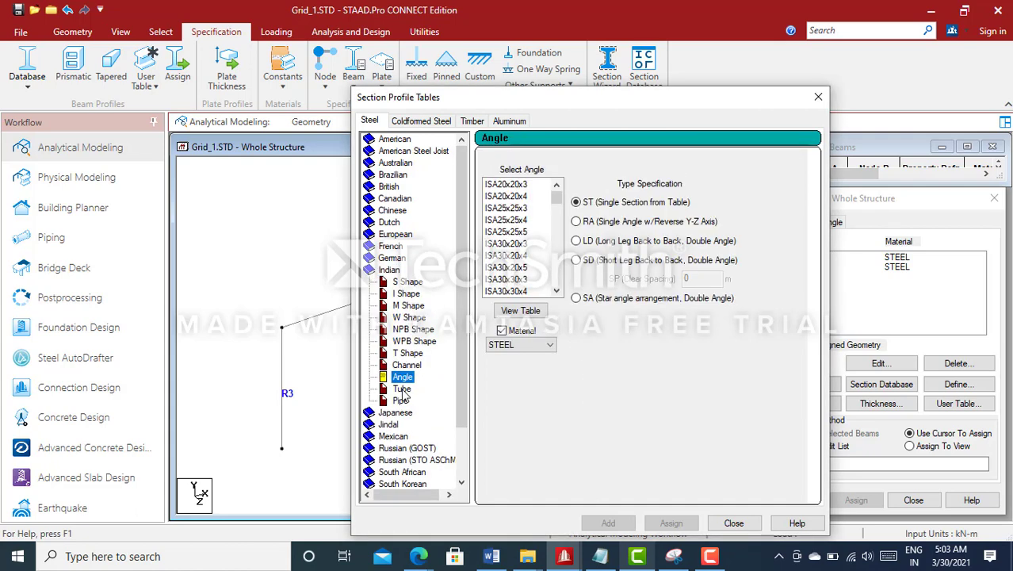
click(402, 388)
click(401, 400)
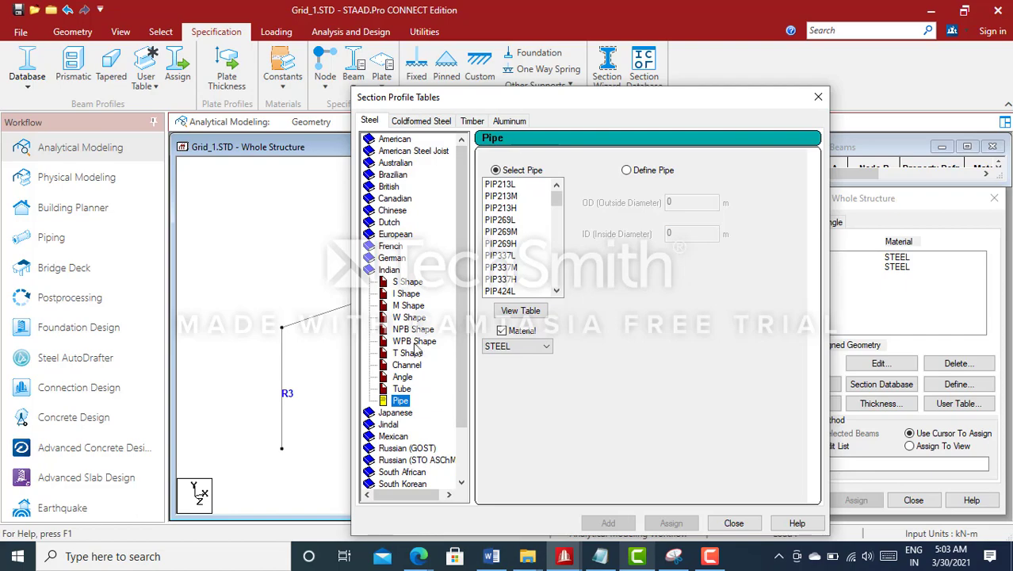
Switch to NOTEs.docx in Word, review the Indian section abbreviations and the Australian terms for steel sections, and return to the section tables.
click(491, 556)
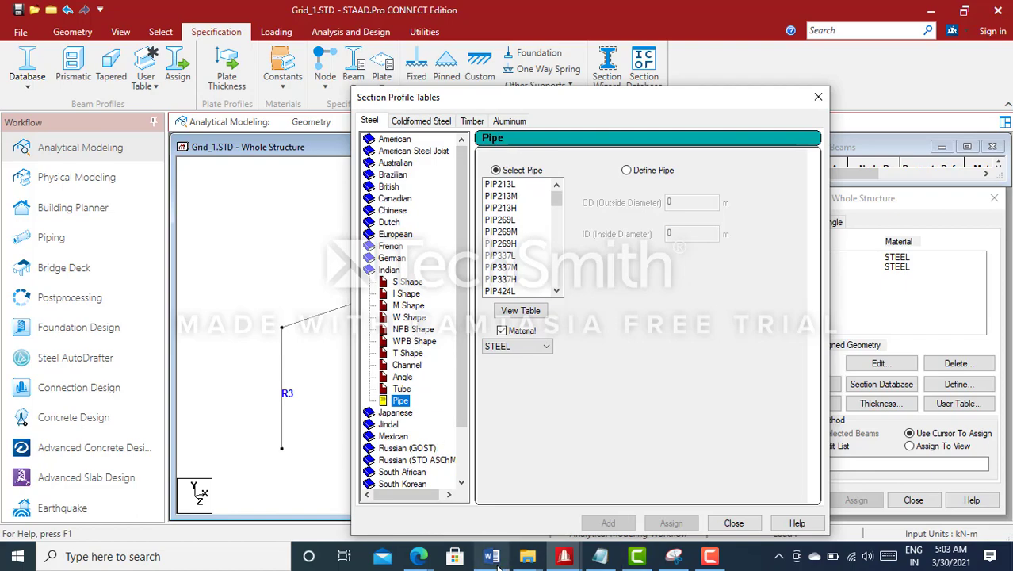
scroll(395, 233, up, 2)
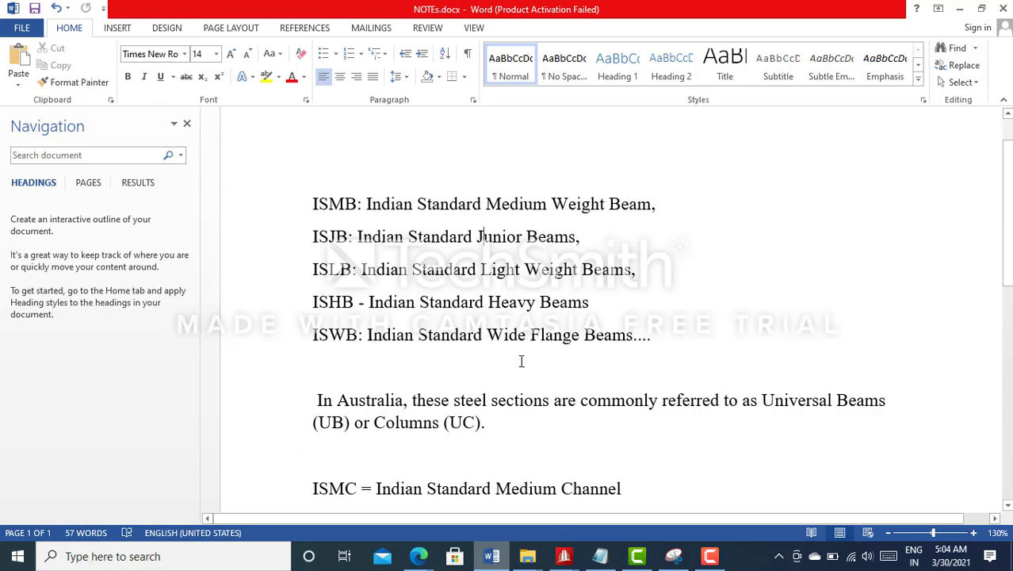
scroll(566, 341, down, 1)
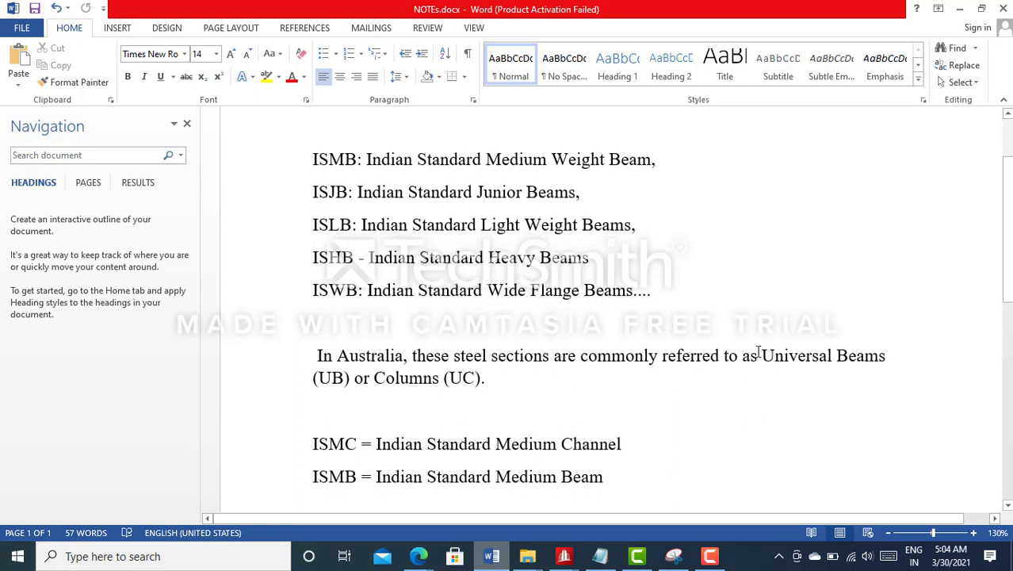
drag(757, 355, 889, 357)
click(369, 377)
scroll(475, 387, down, 2)
click(279, 356)
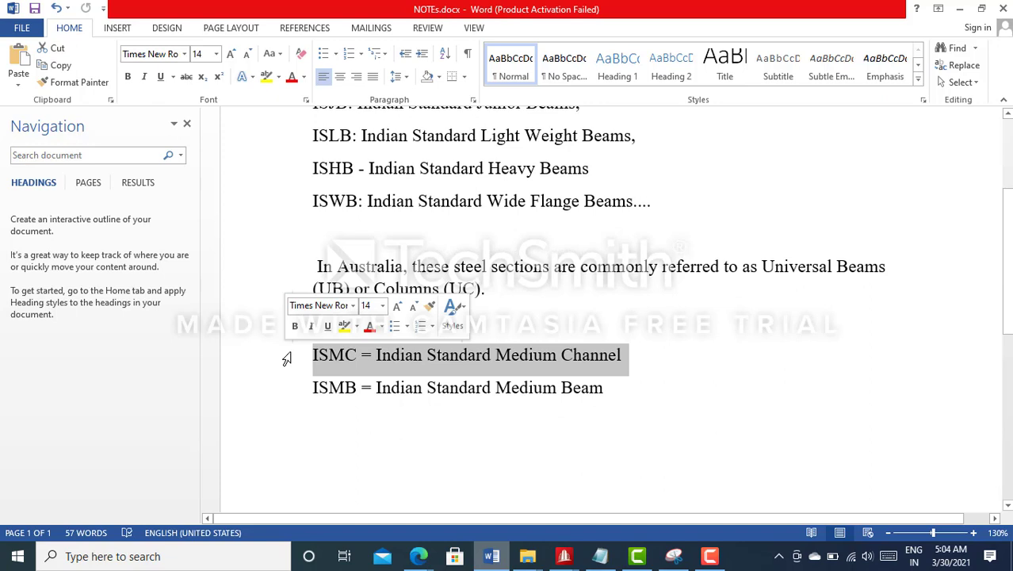
click(424, 356)
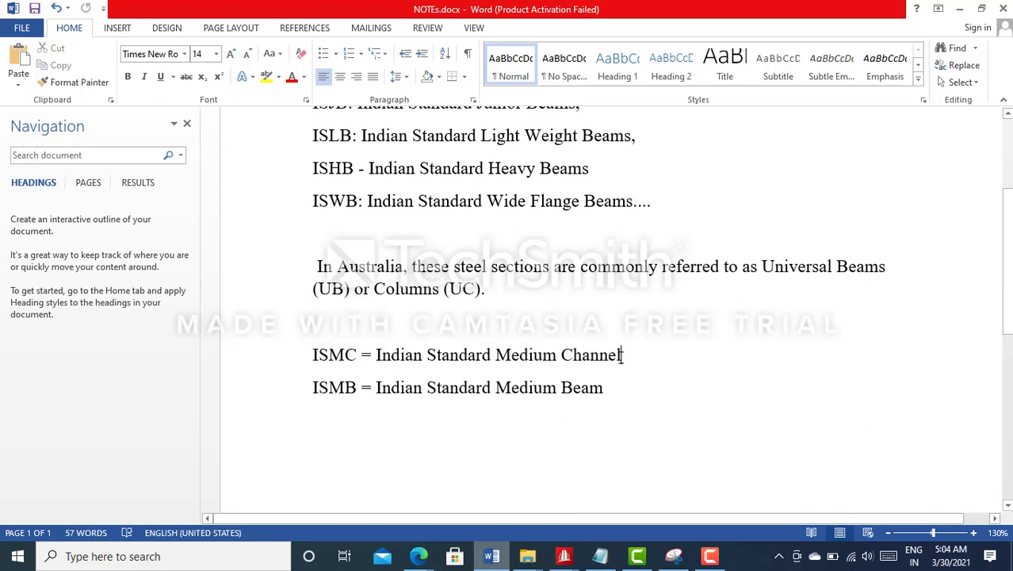
click(332, 390)
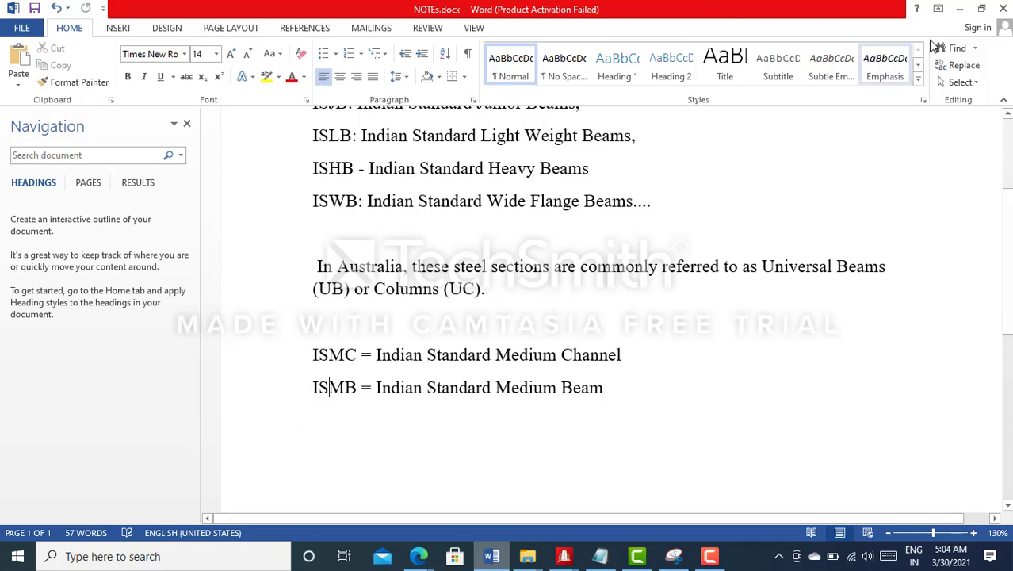
click(959, 9)
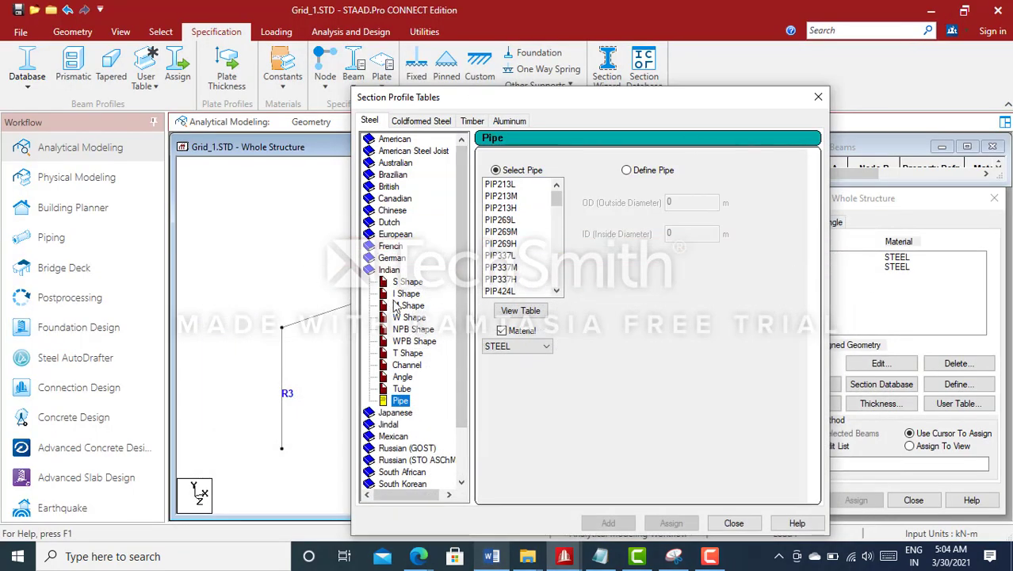
Examine the Indian Channel list and the S Shape beam designations, highlighting ISMB100 and ISWB200H.
click(404, 366)
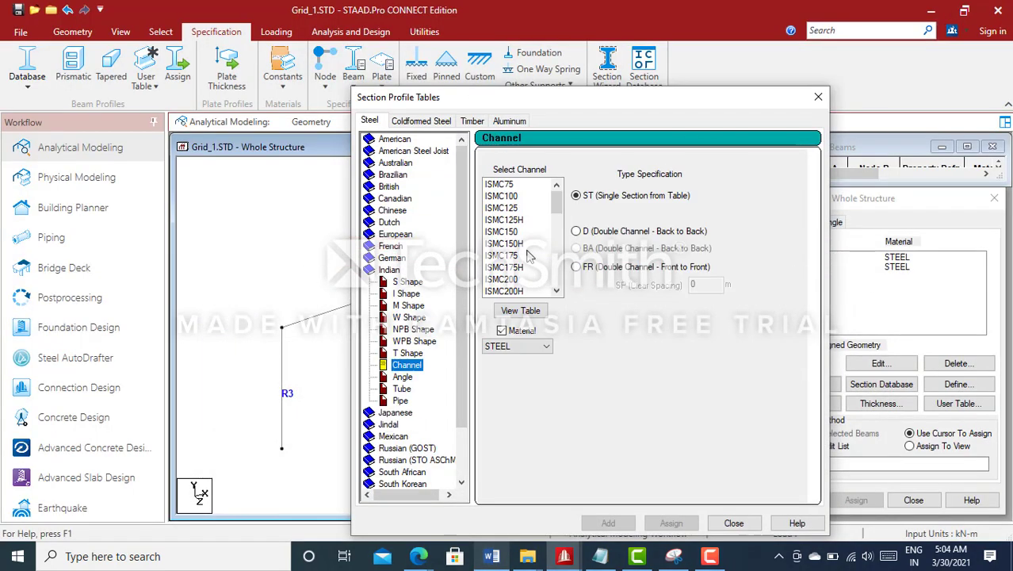
click(512, 212)
click(407, 282)
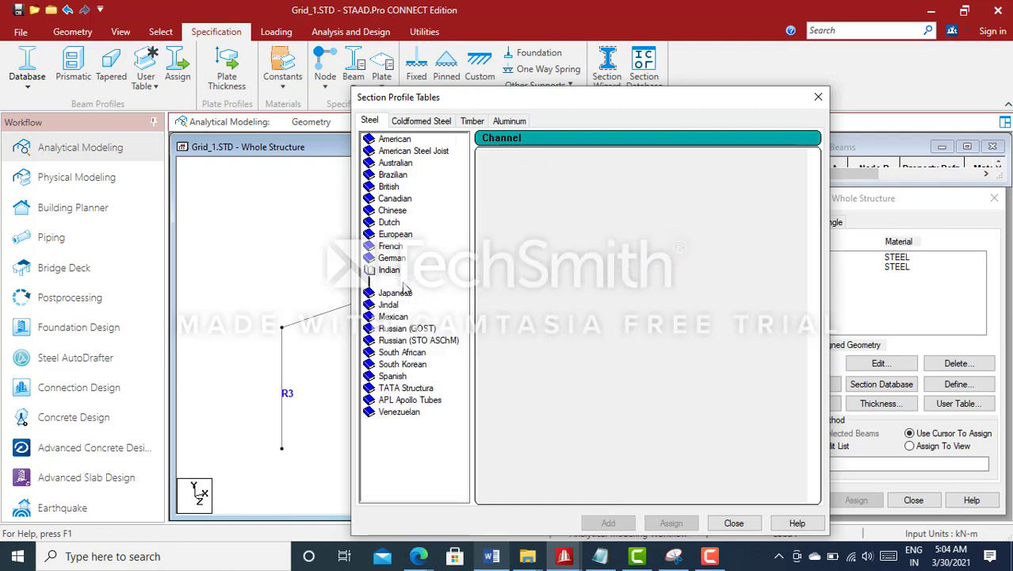
click(502, 178)
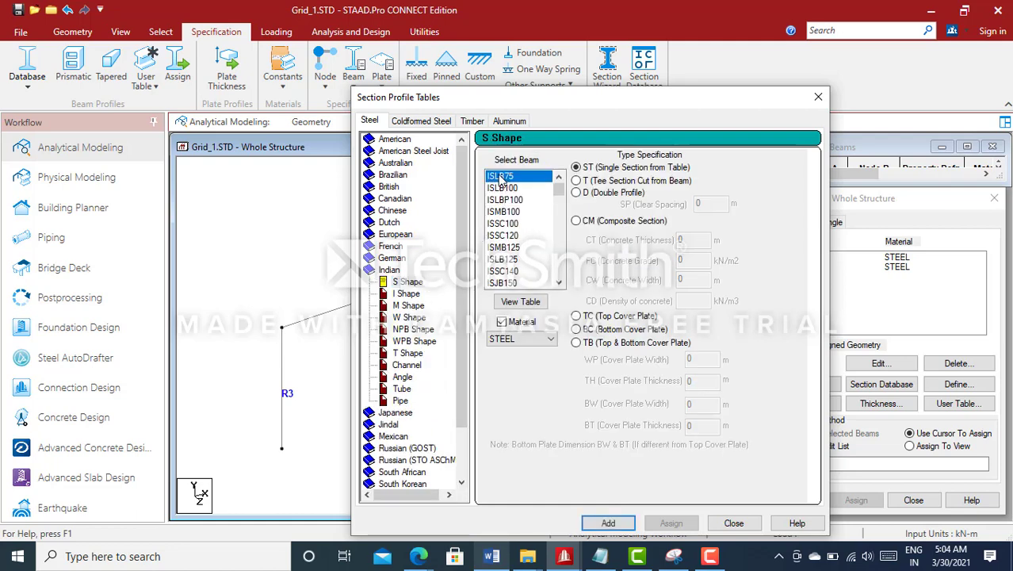
click(505, 211)
scroll(511, 270, down, 5)
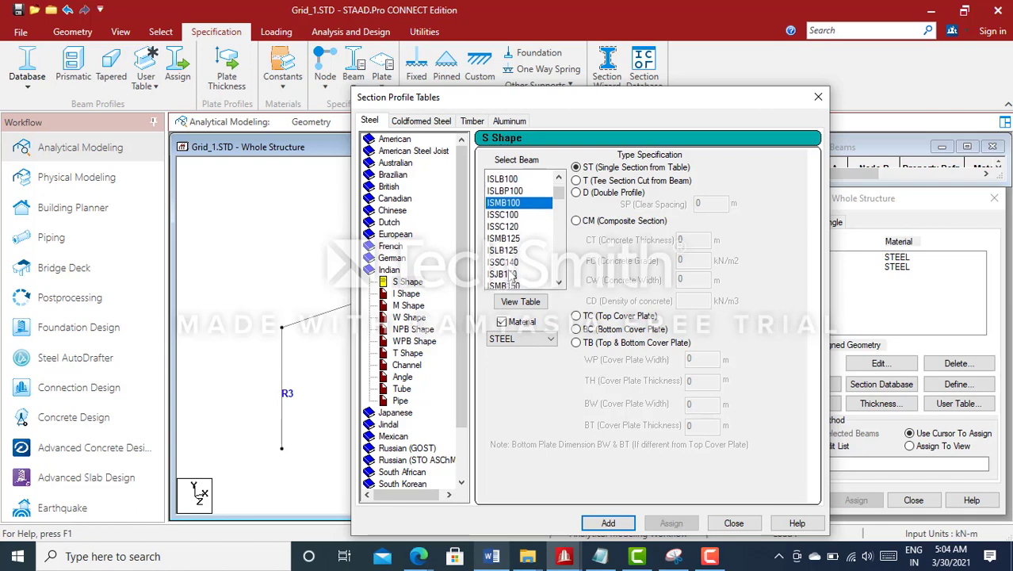
scroll(513, 275, down, 5)
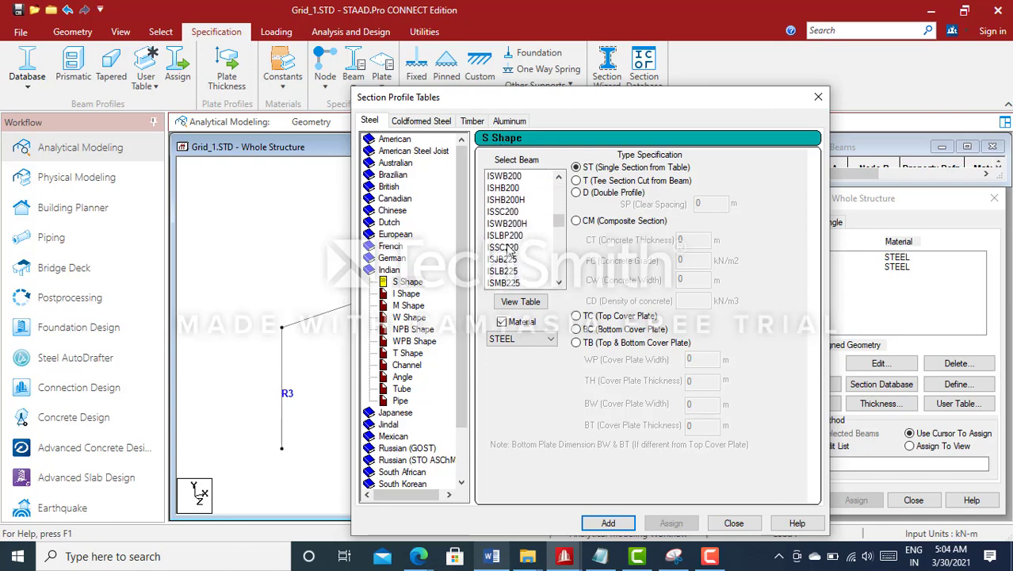
click(519, 225)
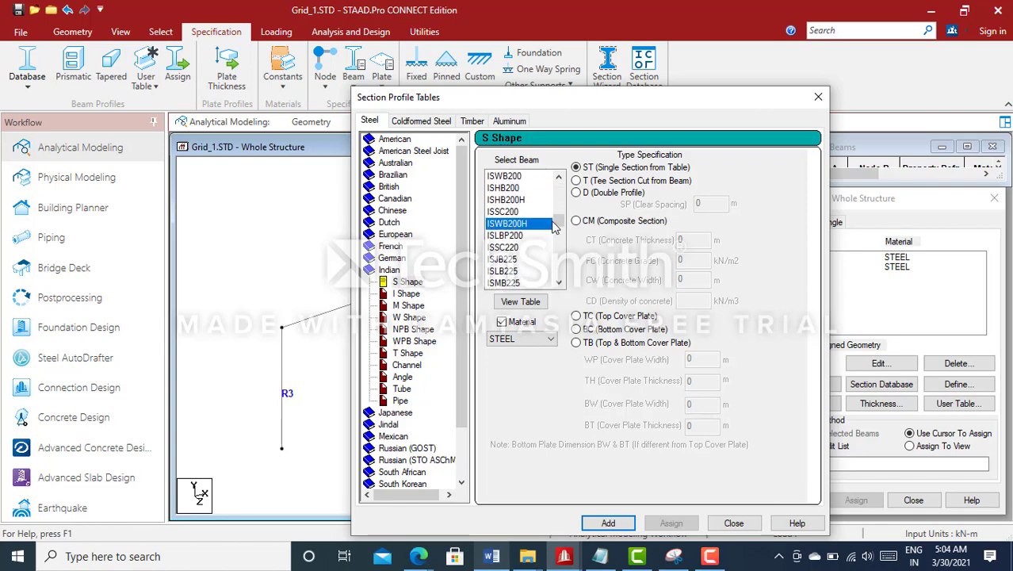
scroll(555, 227, down, 2)
scroll(555, 227, down, 4)
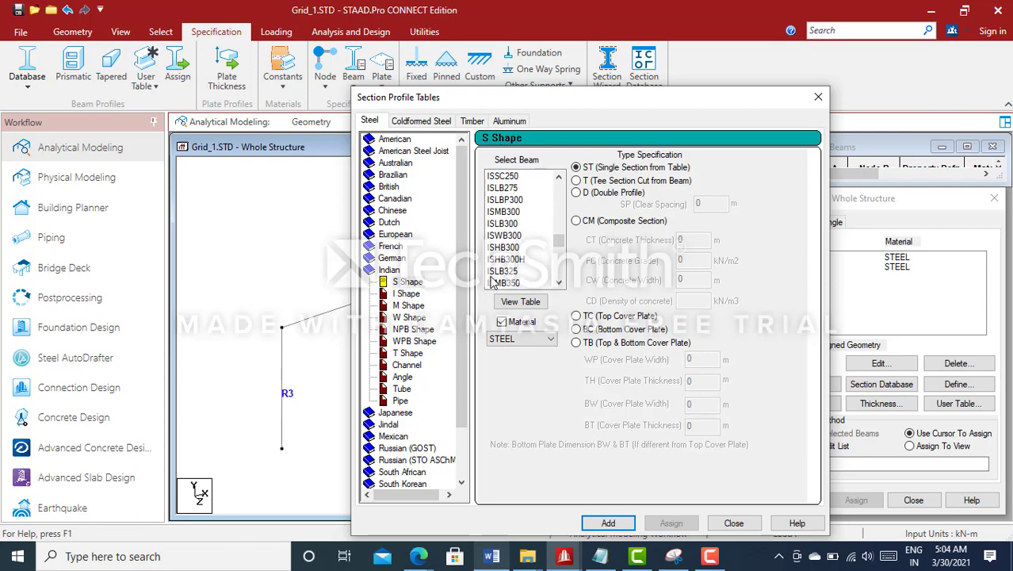
Examine the Indian Angle sizes from ISA20x20x3 to ISA200x200x25 and check the material choices.
click(403, 379)
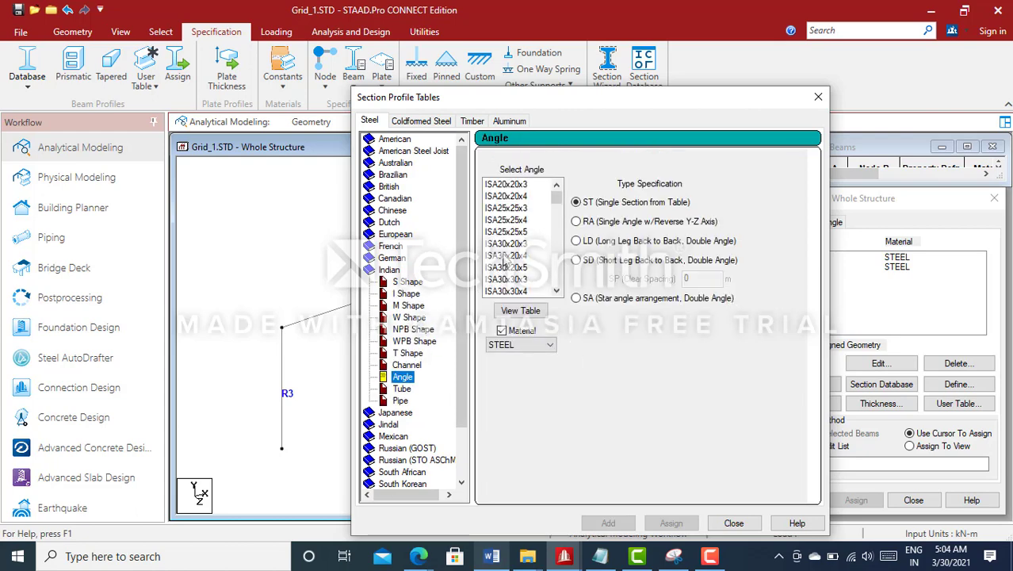
click(502, 185)
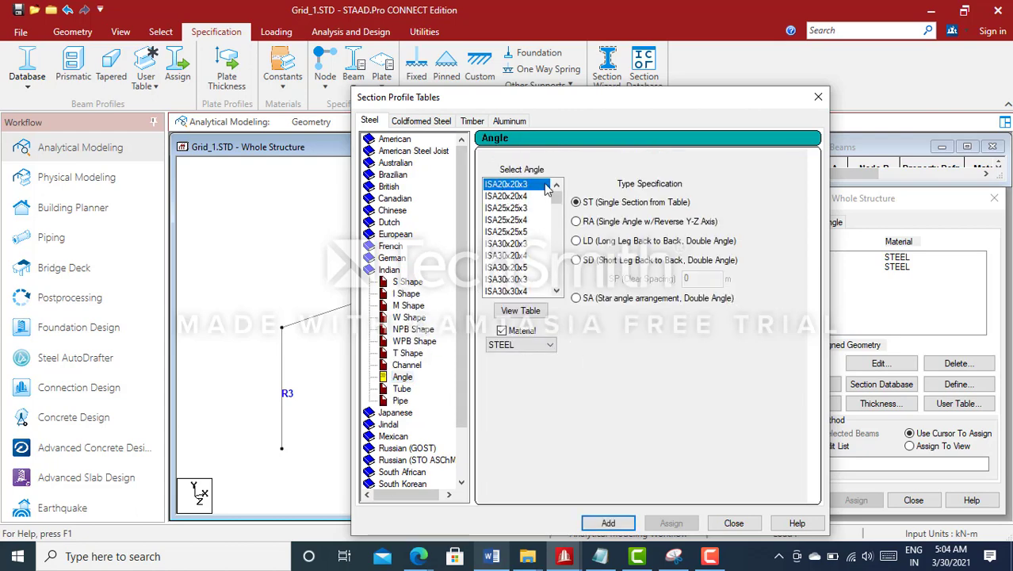
drag(556, 195, 564, 324)
click(513, 279)
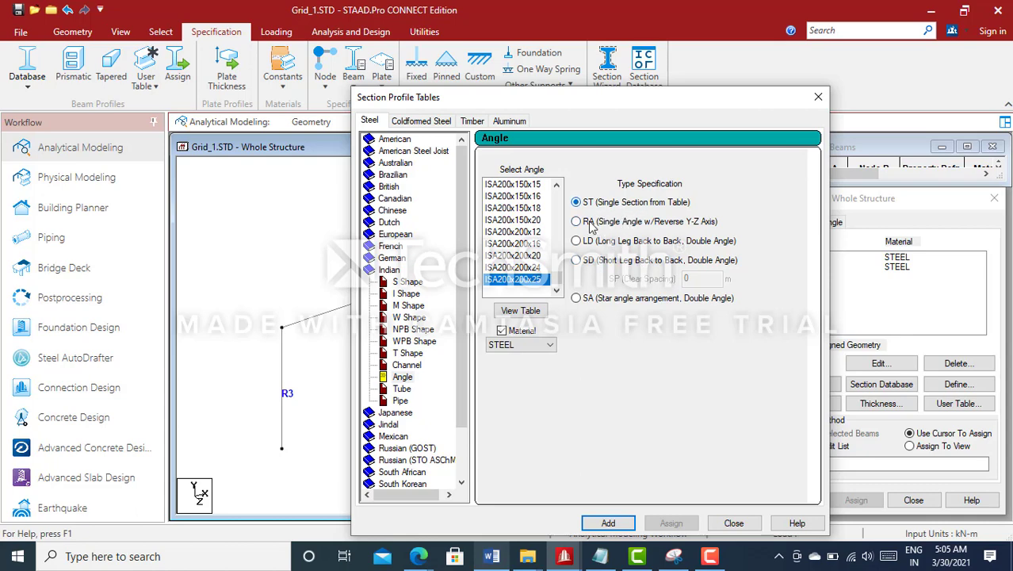
click(550, 347)
click(551, 347)
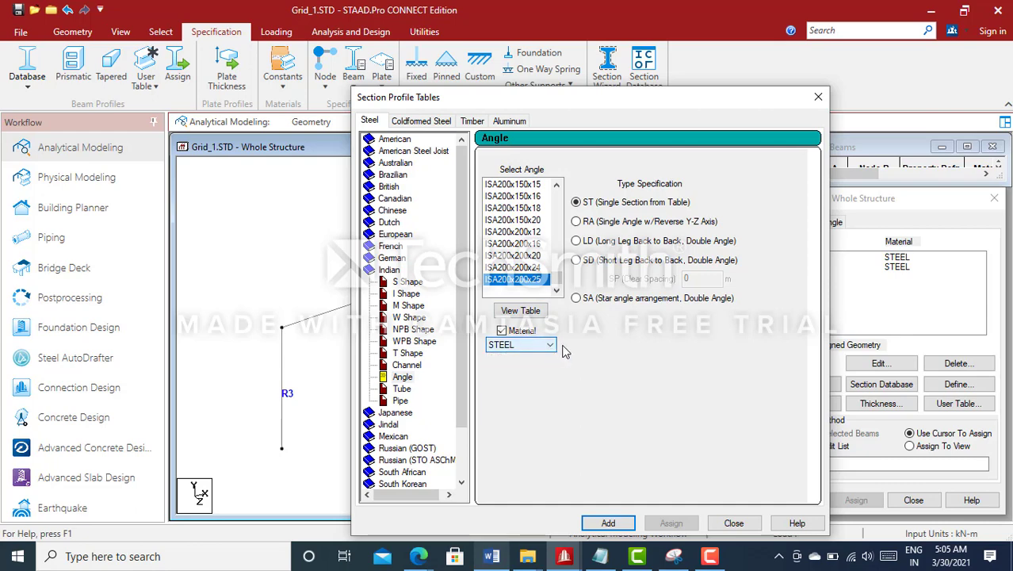
Look through the standard Indian Tube sections and show the Define Tube thickness, width and depth parameters.
click(399, 388)
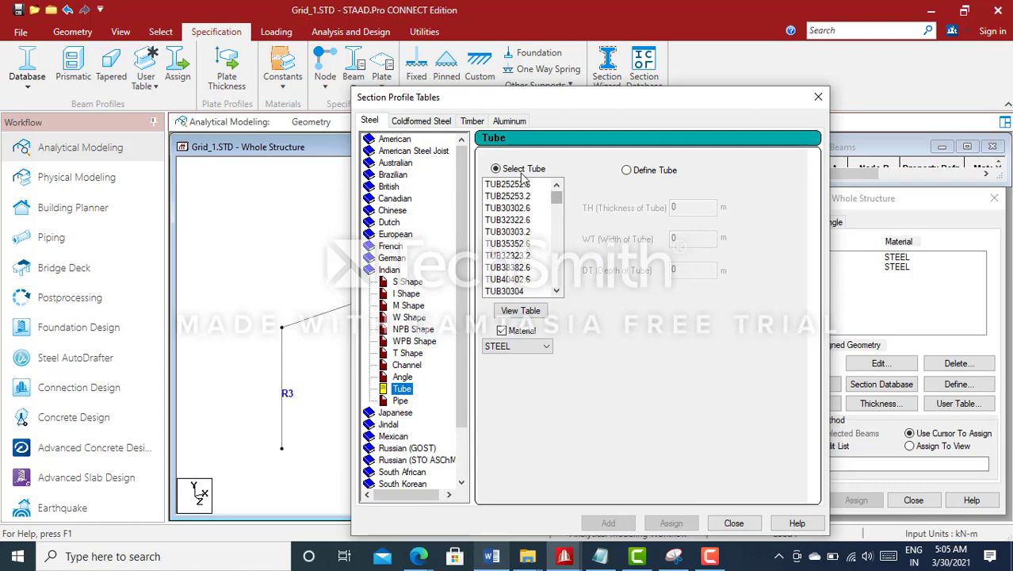
drag(494, 185, 526, 279)
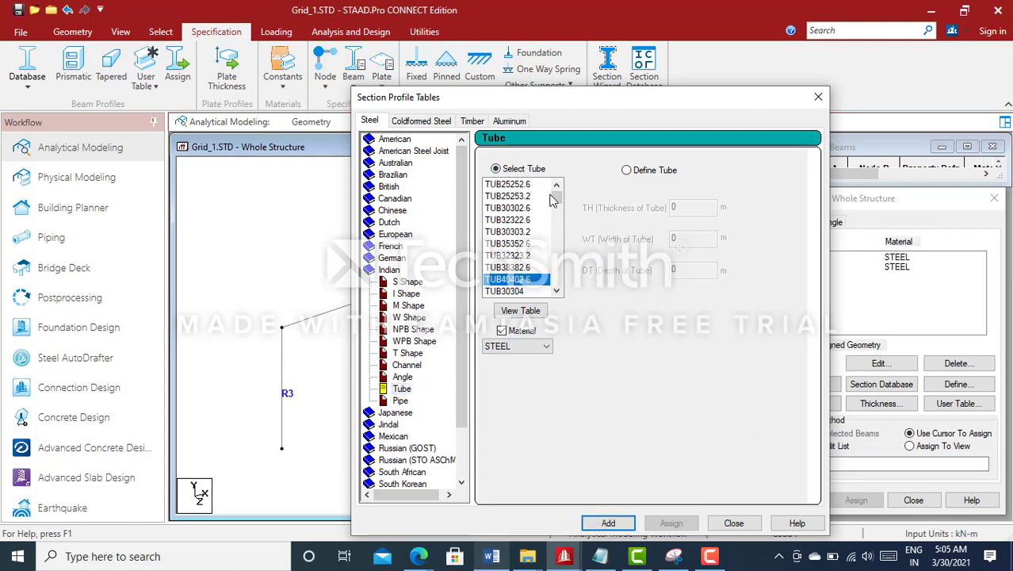
drag(548, 221, 548, 268)
click(644, 175)
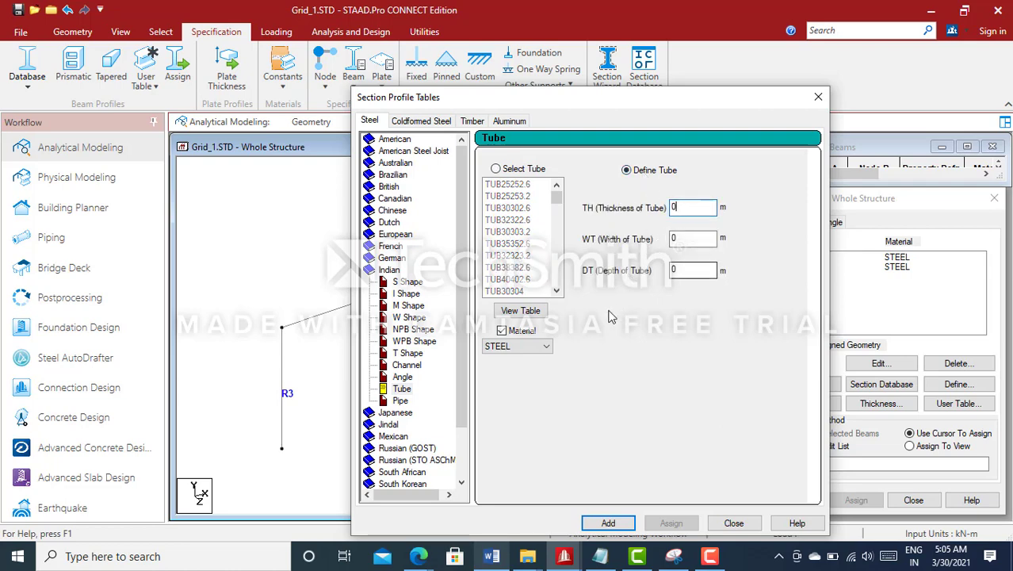
Look through the standard Indian Pipe sections and show the Define Pipe outside and inside diameter parameters.
click(400, 402)
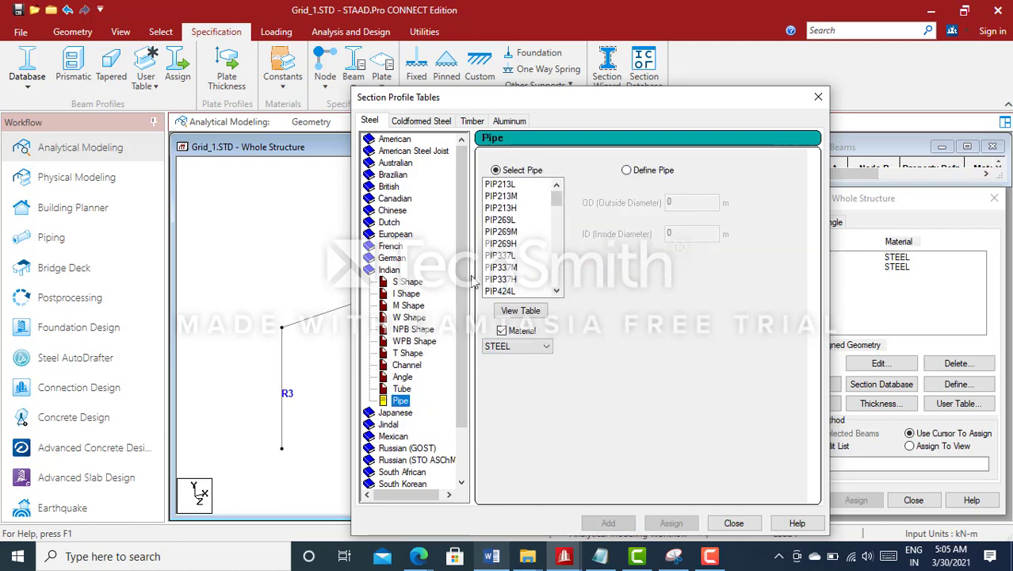
click(510, 200)
scroll(507, 218, down, 6)
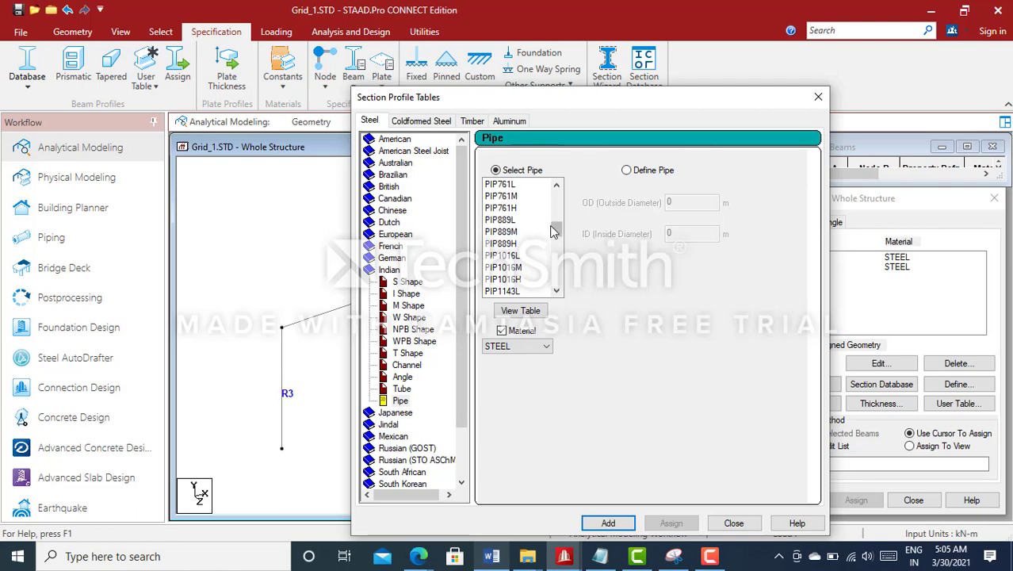
drag(556, 231, 562, 290)
click(628, 171)
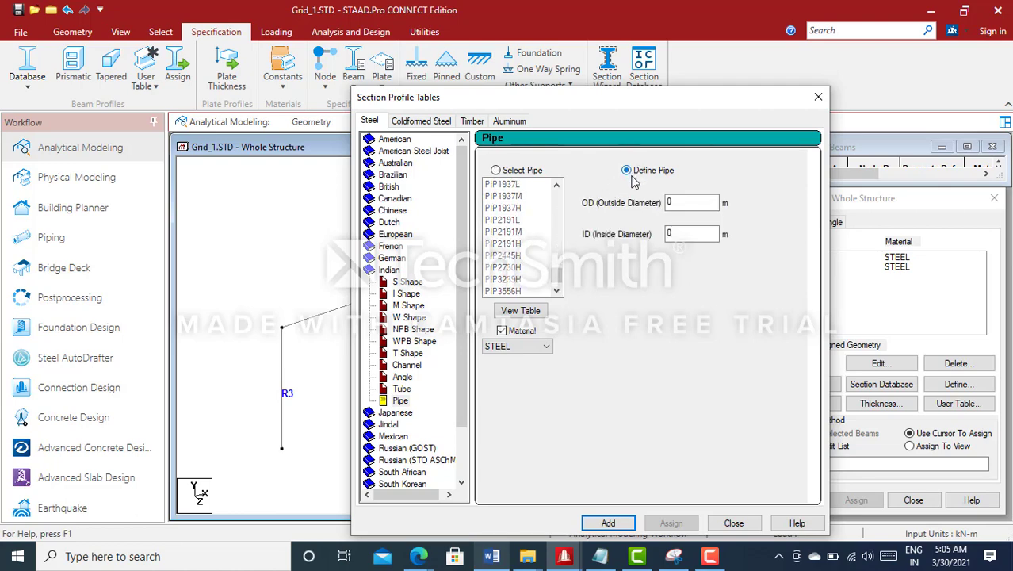
click(674, 234)
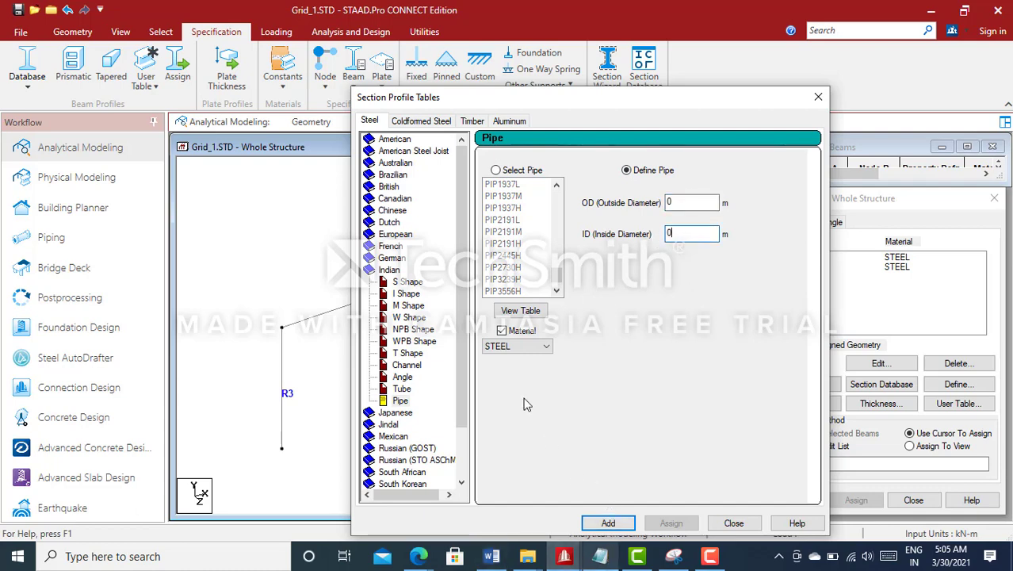
Compare the custom dimension parameters of the Indian Tube section with those of the Pipe section.
scroll(458, 306, down, 1)
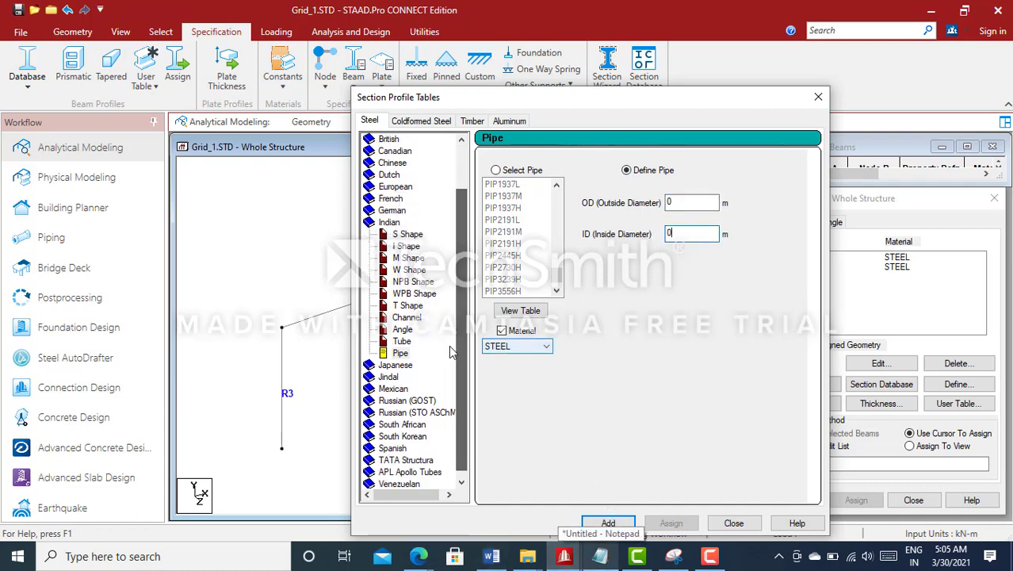
click(406, 346)
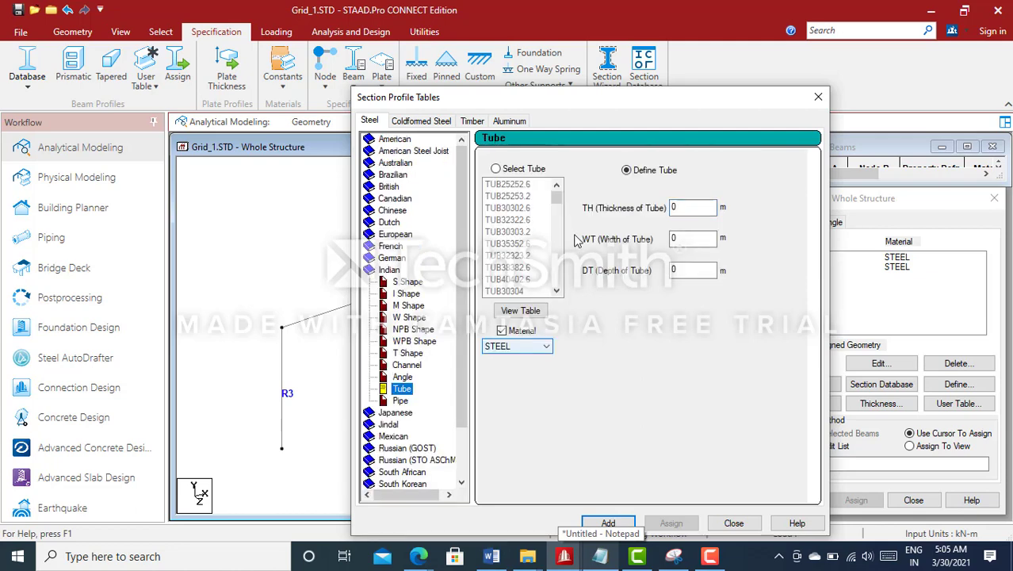
click(401, 400)
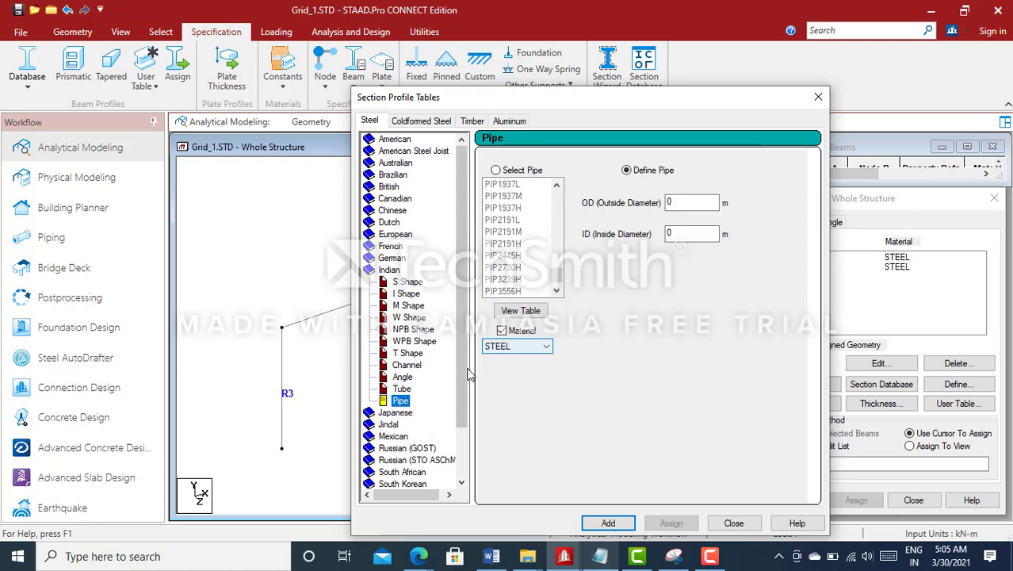
Expand the Jindal steel sections and view the UB, NPB and ISMC Shape lists.
drag(459, 400, 458, 449)
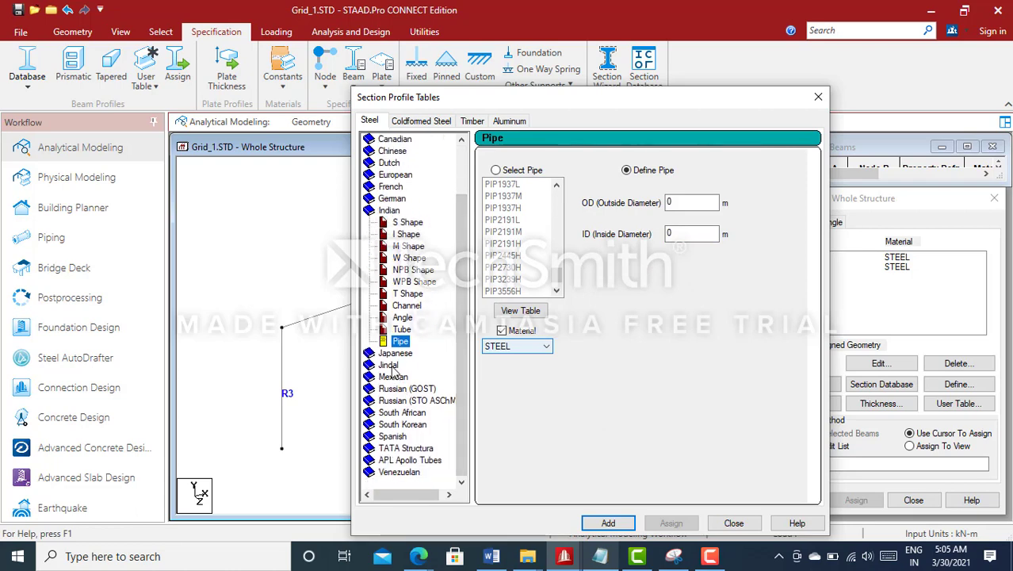
click(388, 365)
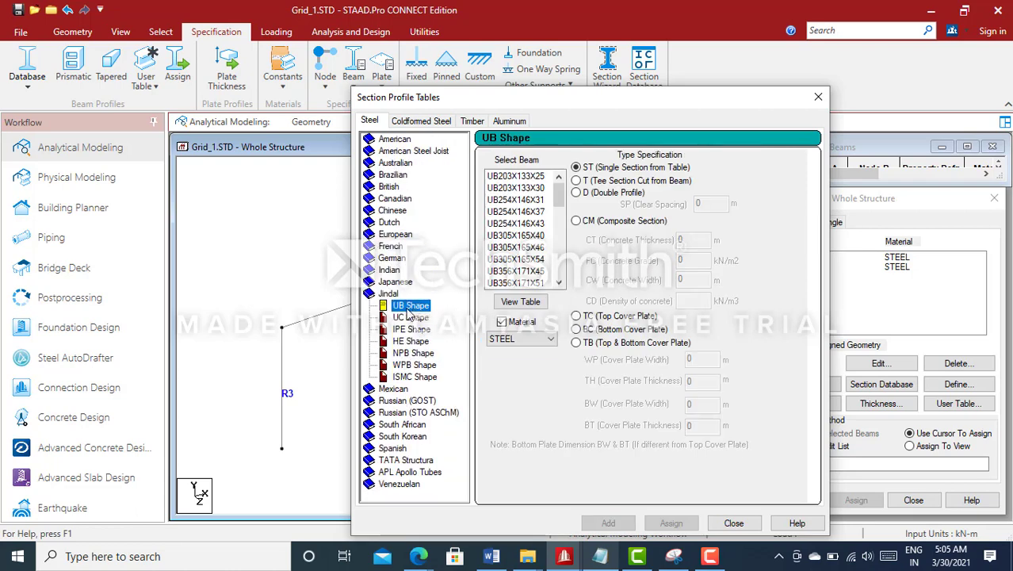
click(413, 353)
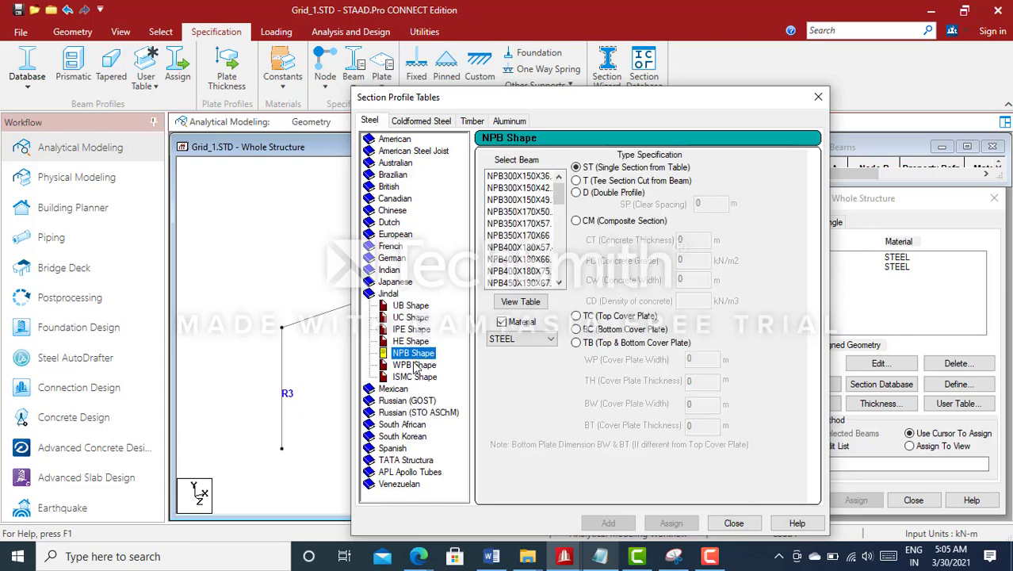
click(414, 377)
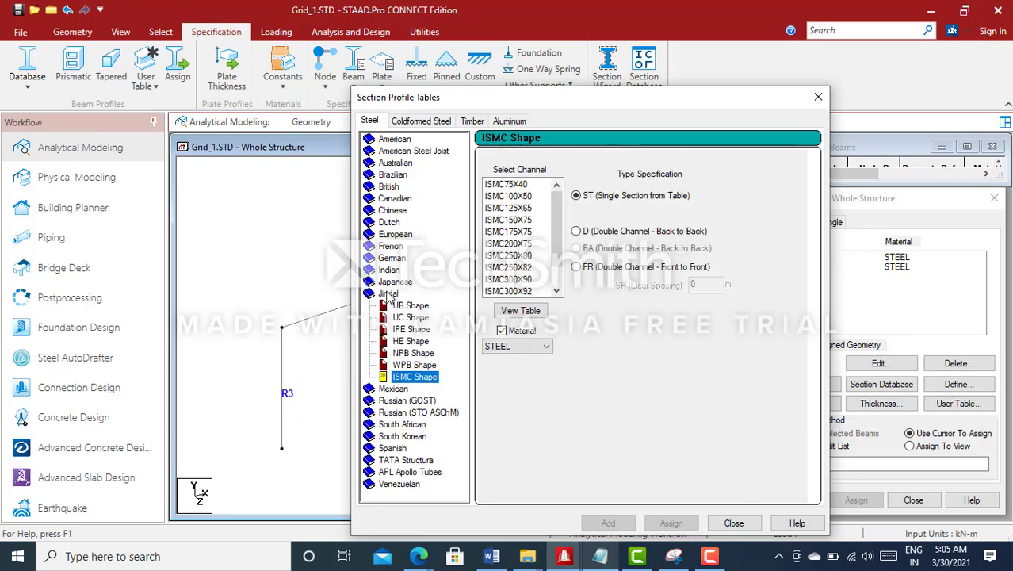
click(387, 293)
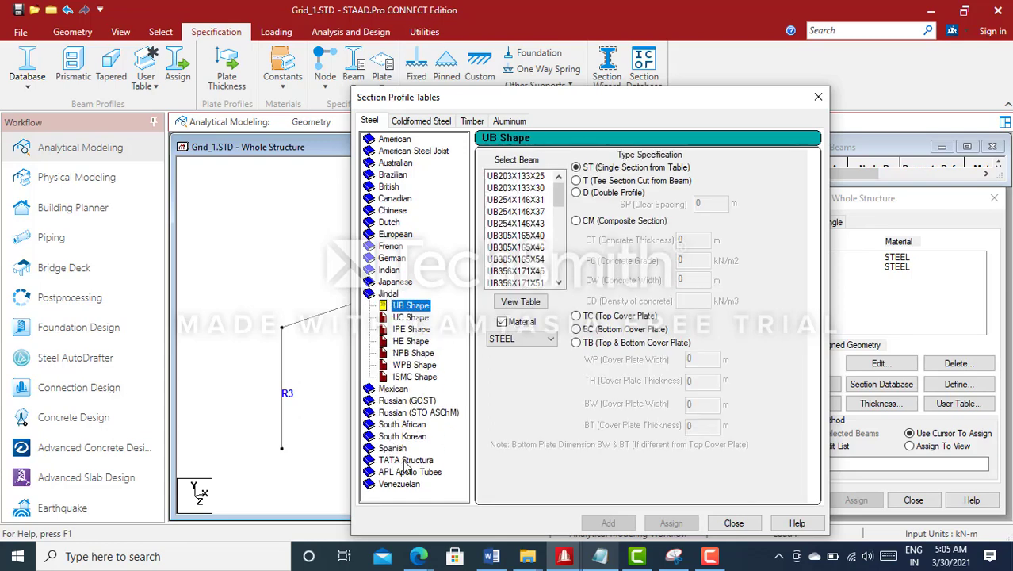
Expand the TATA Structura sections and view the Rectangular, Square and Circular Hollow categories.
click(406, 461)
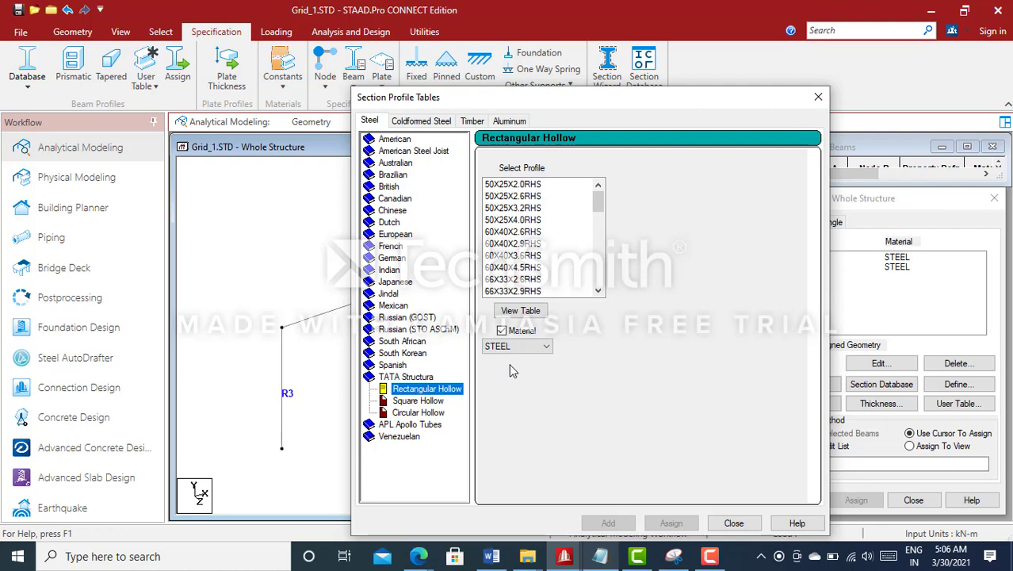
click(434, 402)
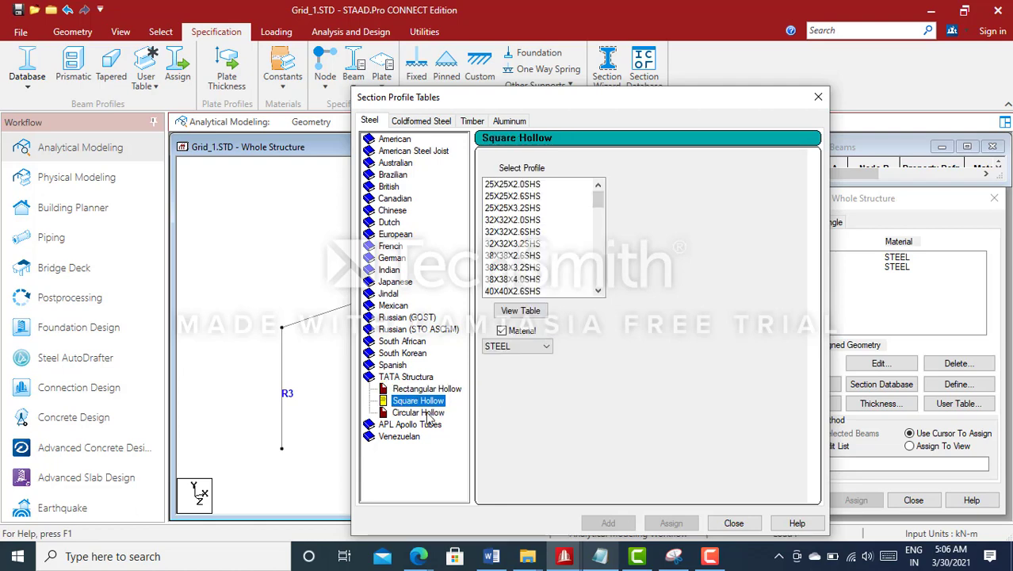
click(435, 414)
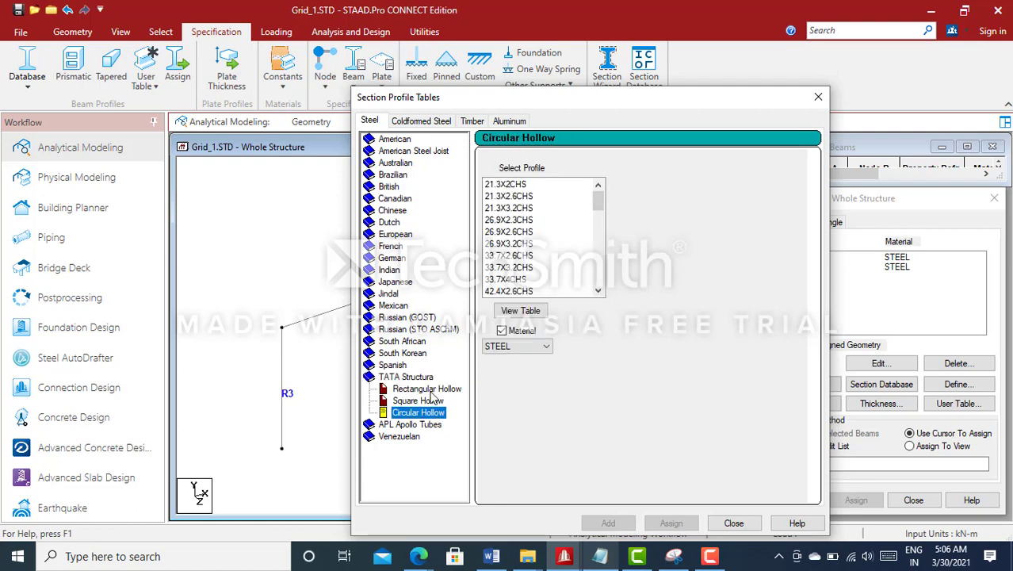
Review the full range of TATA Structura Rectangular Hollow and Square Hollow profile sizes.
click(428, 389)
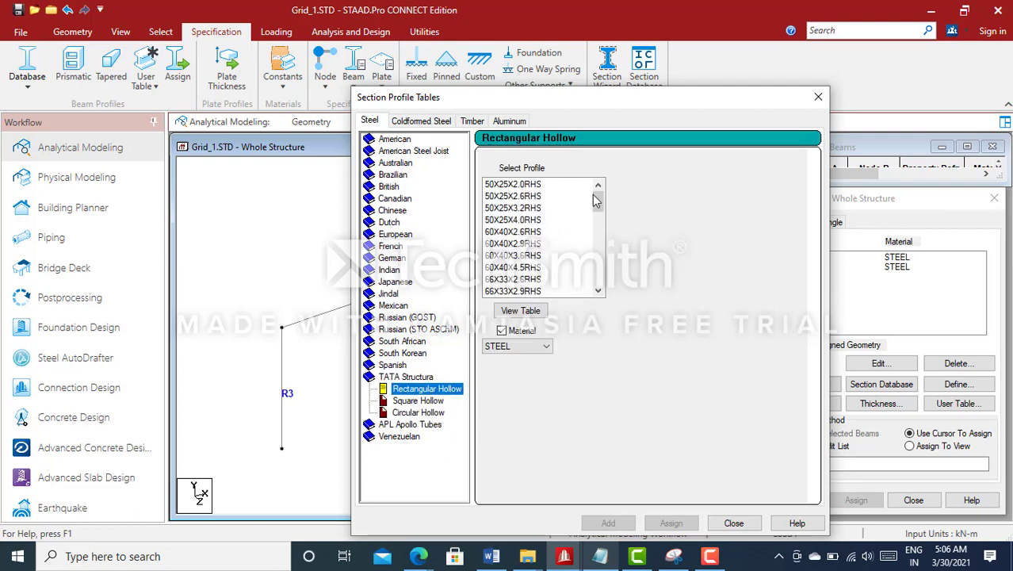
click(538, 185)
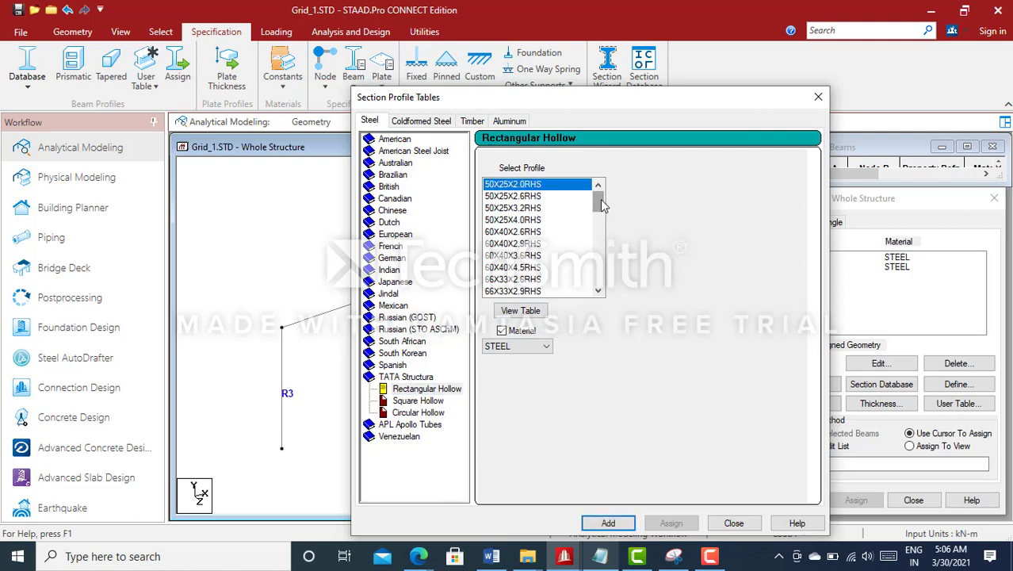
drag(598, 201, 601, 302)
click(408, 401)
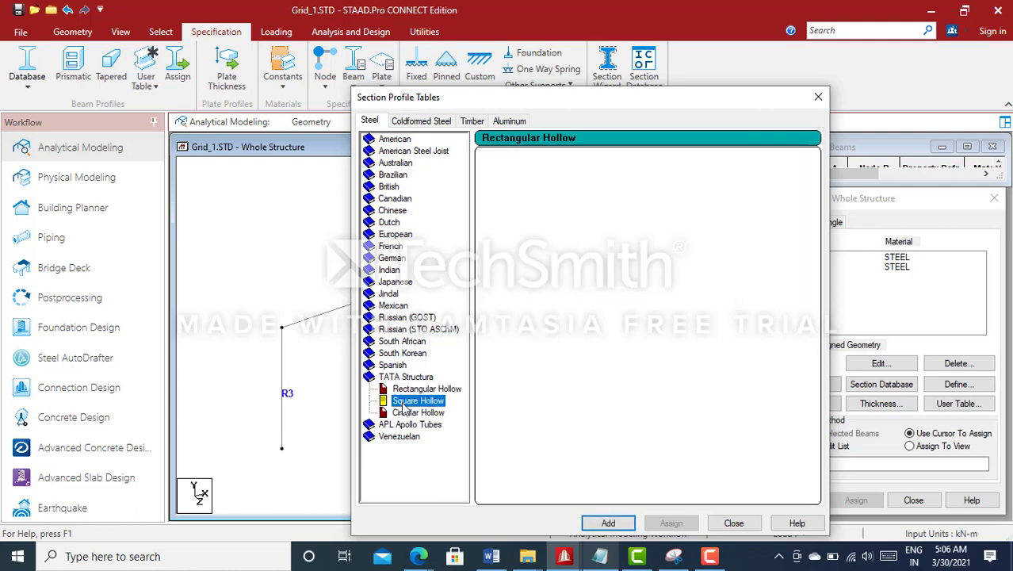
drag(602, 203, 600, 301)
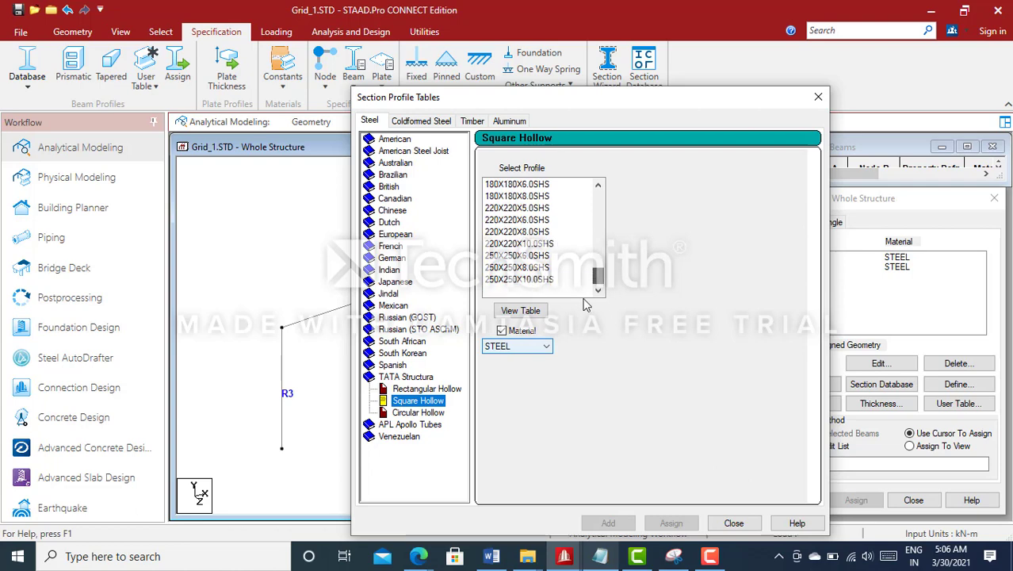
Highlight the 323.9X8CHS profile among the TATA Structura Circular Hollow sizes and close the section tables without adding it.
click(429, 412)
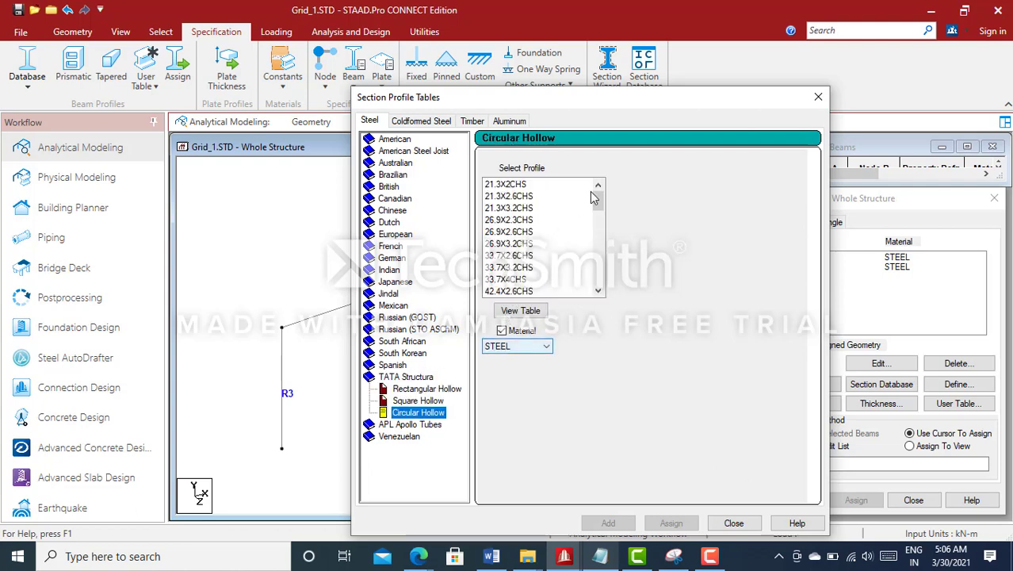
drag(599, 199, 589, 295)
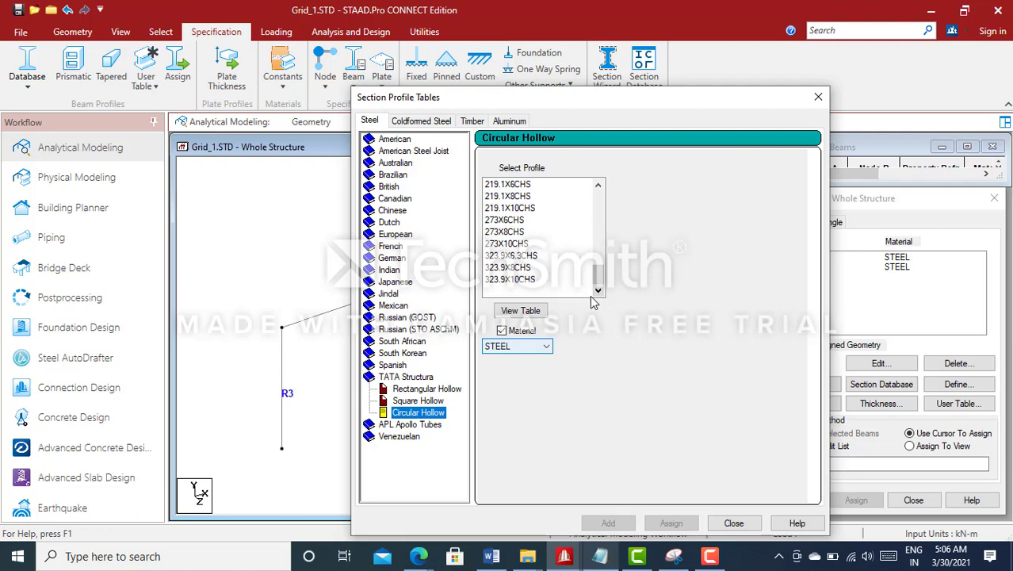
click(523, 267)
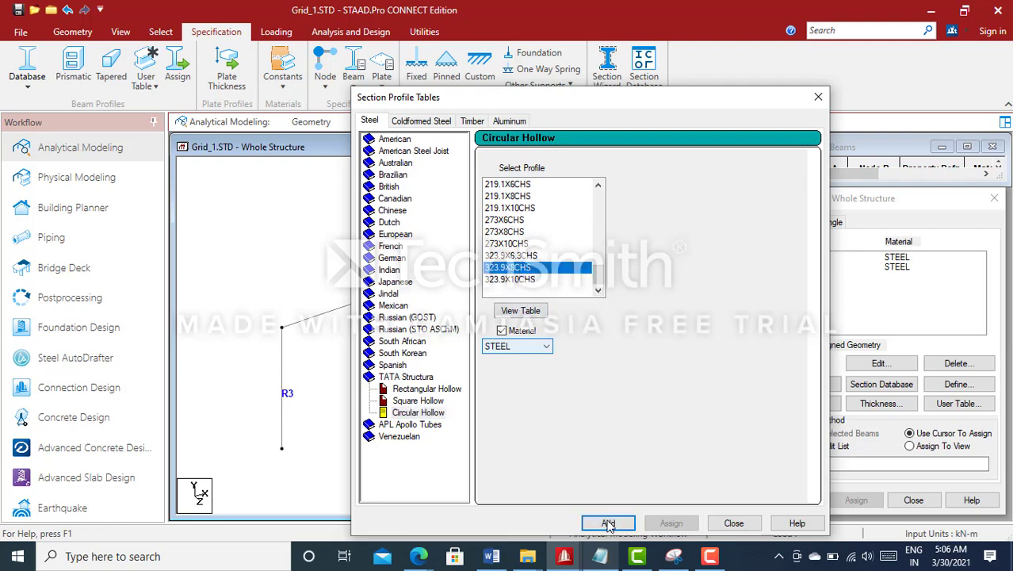
click(734, 524)
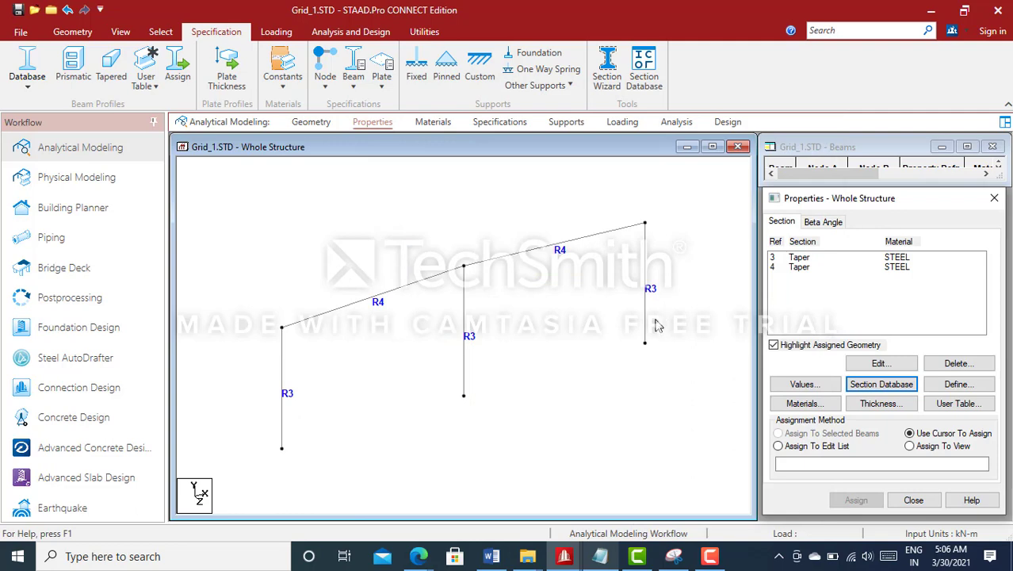
click(709, 560)
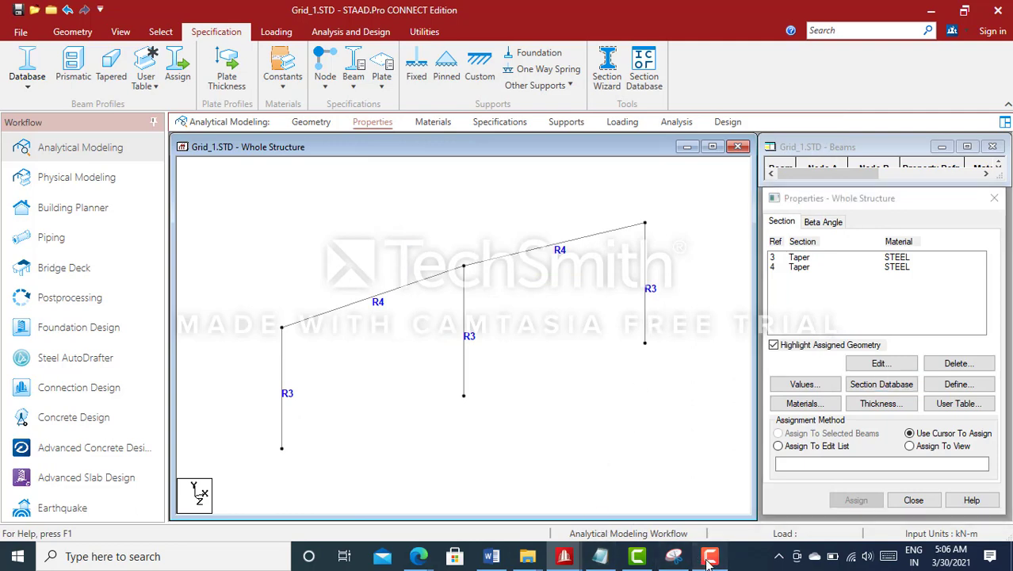